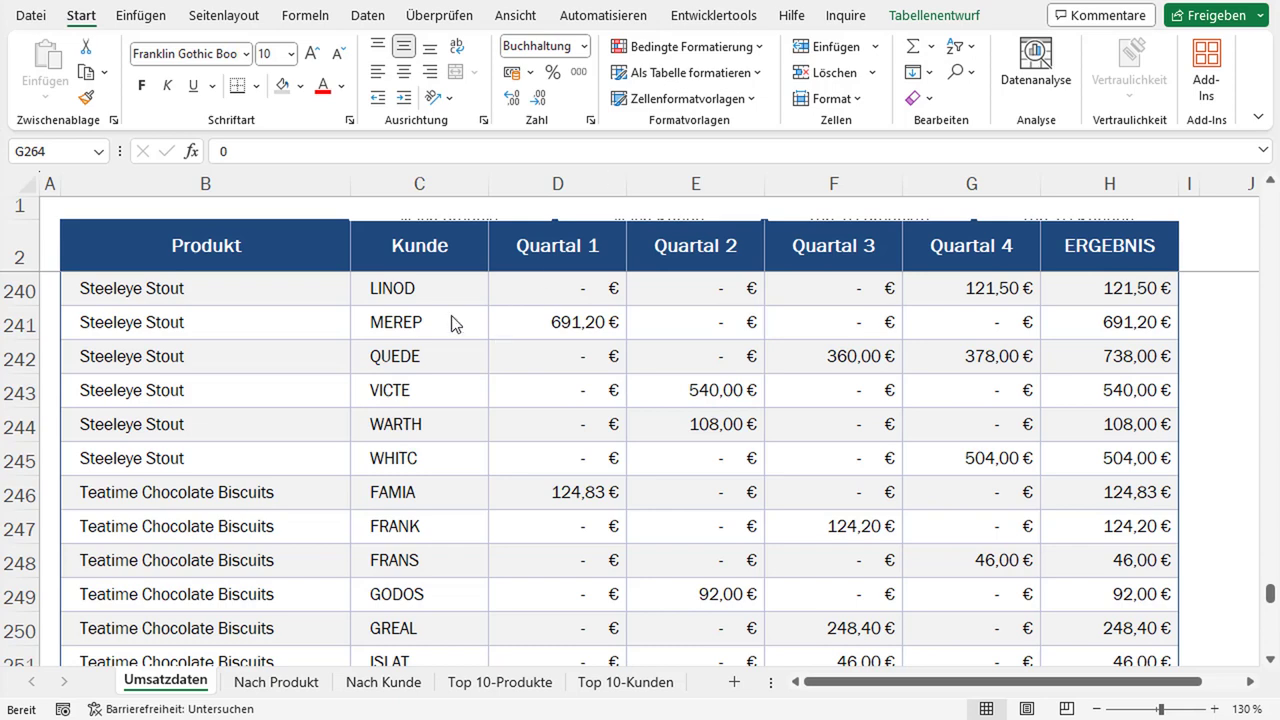
# Review the Umsatzdaten columns from Produkt and Kunde through Quartal 1–4 to ERGEBNIS.
pyautogui.click(276, 315)
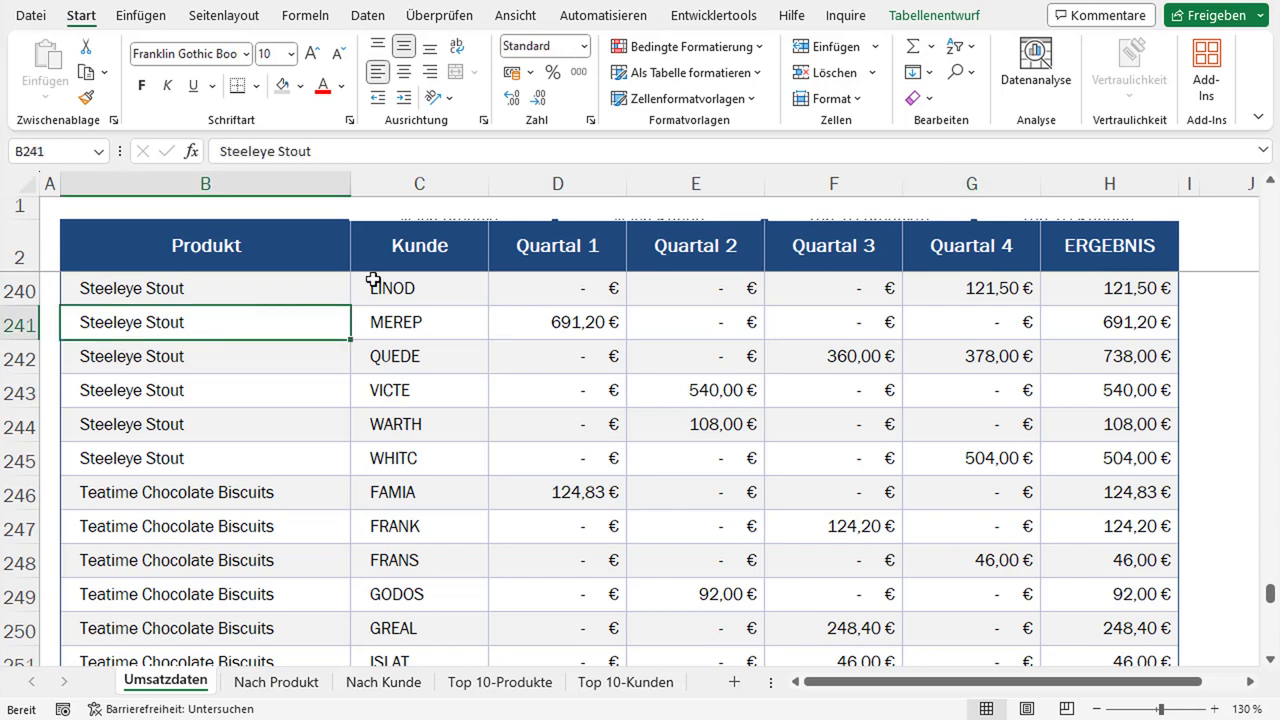
pyautogui.click(256, 250)
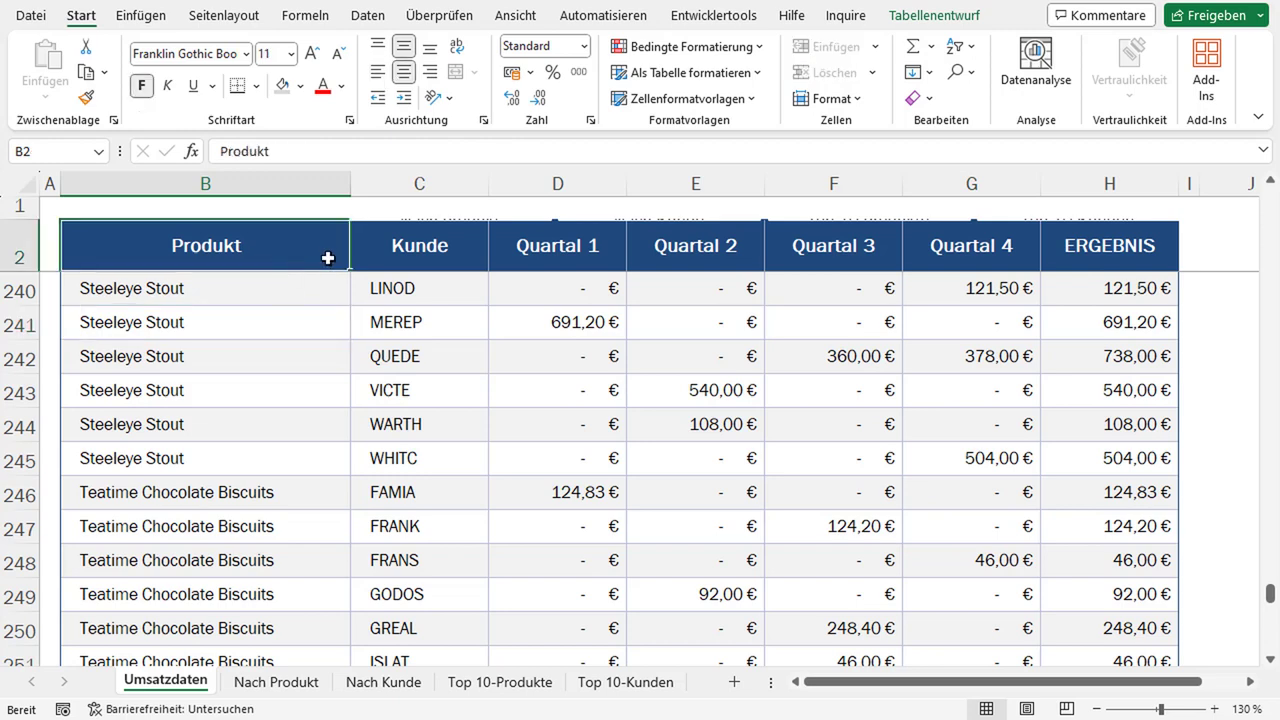
pyautogui.click(437, 252)
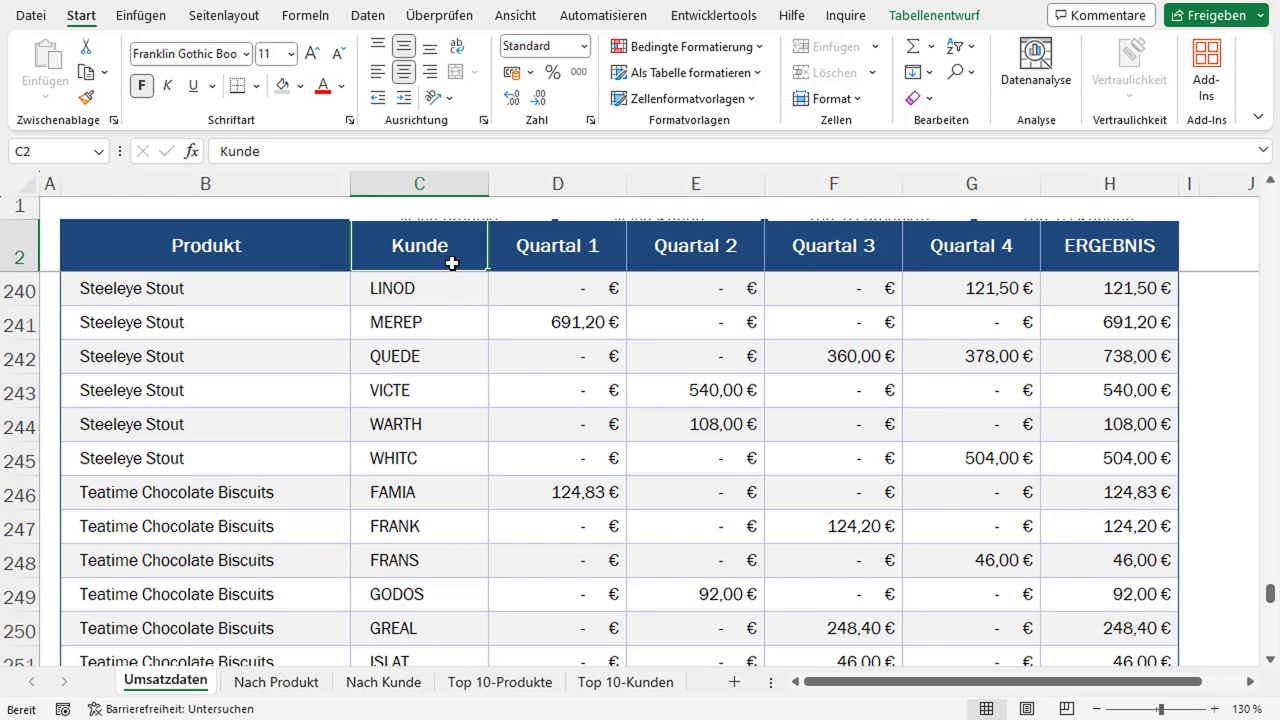
pyautogui.click(580, 258)
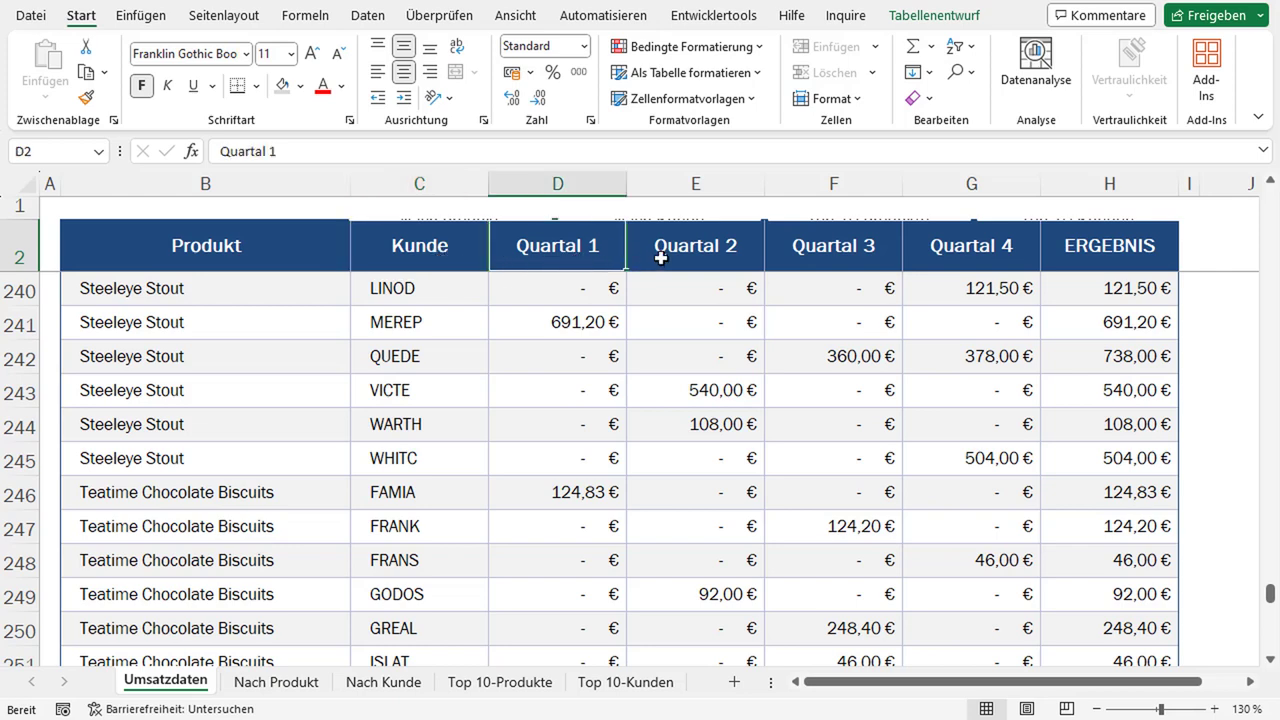
pyautogui.click(661, 258)
pyautogui.click(992, 268)
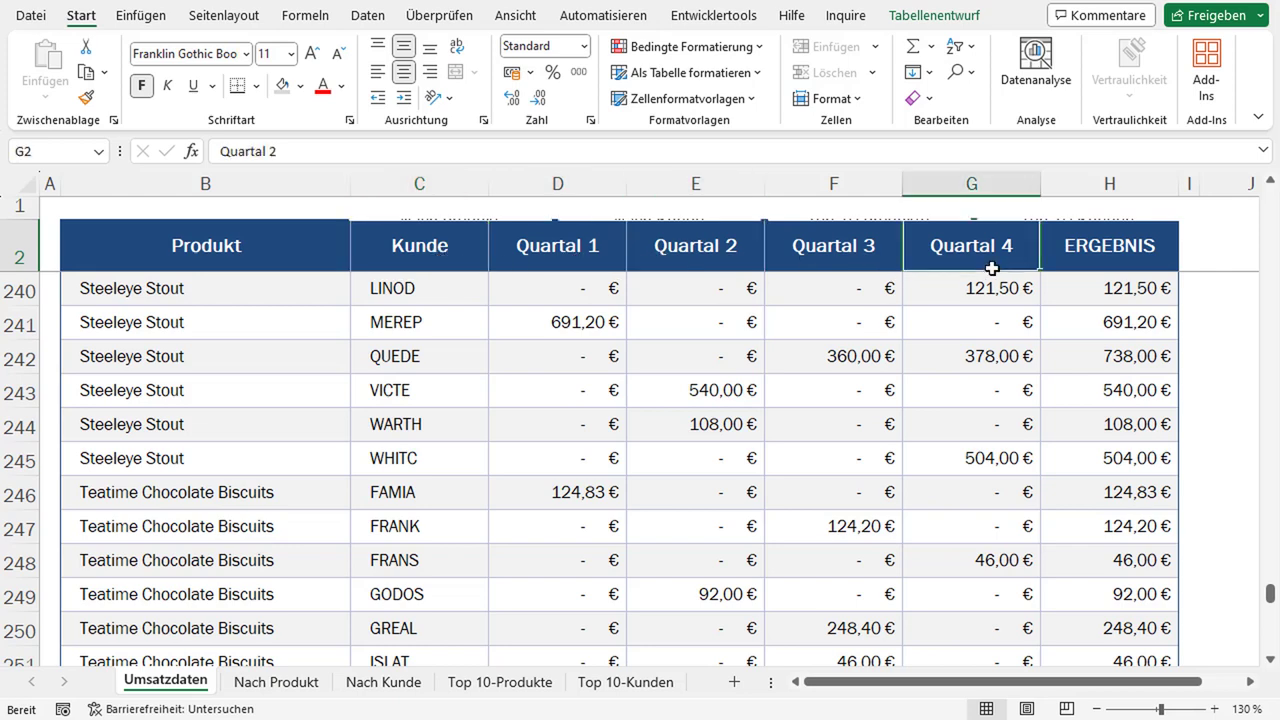
pyautogui.click(1106, 250)
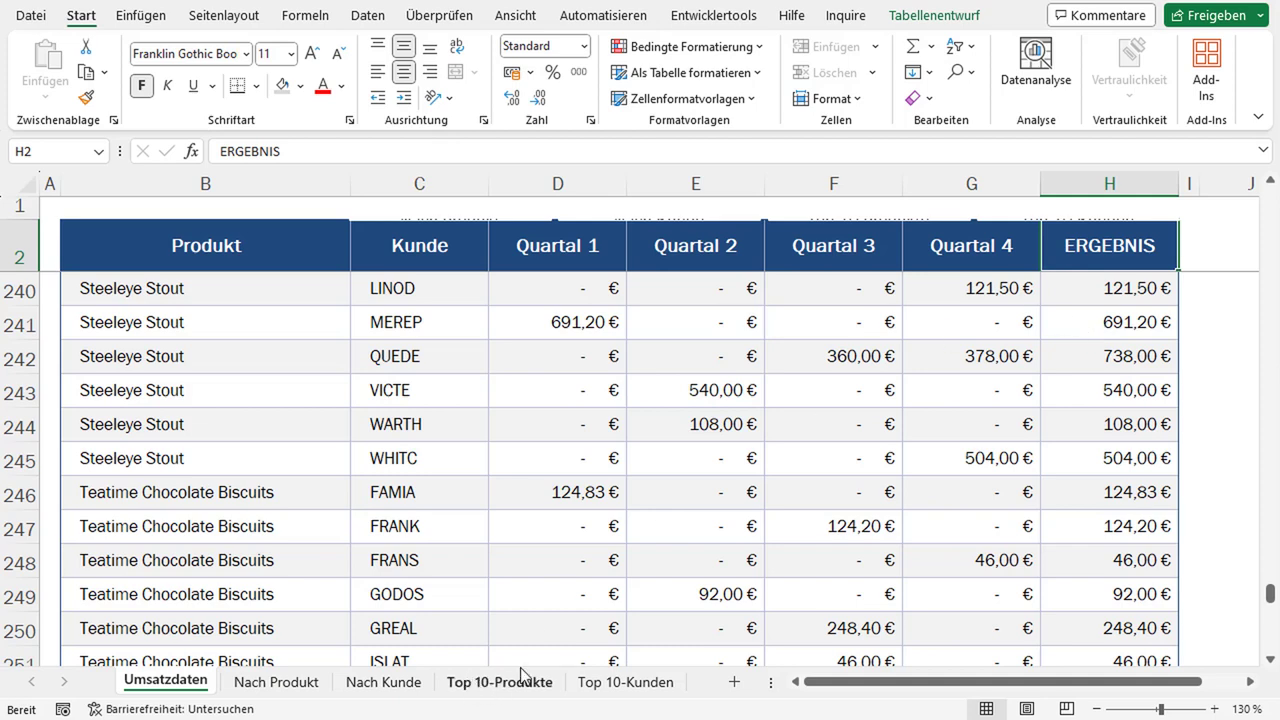
# Add a new sheet Tabelle2 and start inserting a PivotTable at cell B3.
pyautogui.click(735, 683)
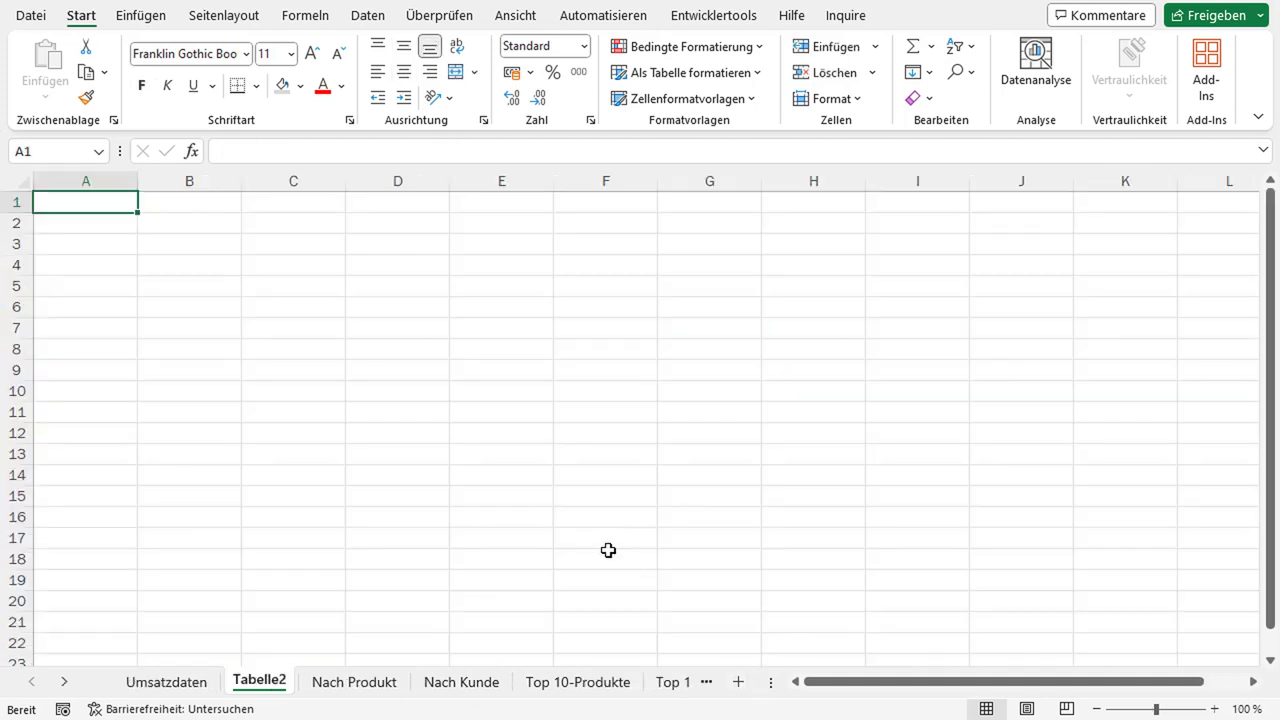
pyautogui.click(154, 241)
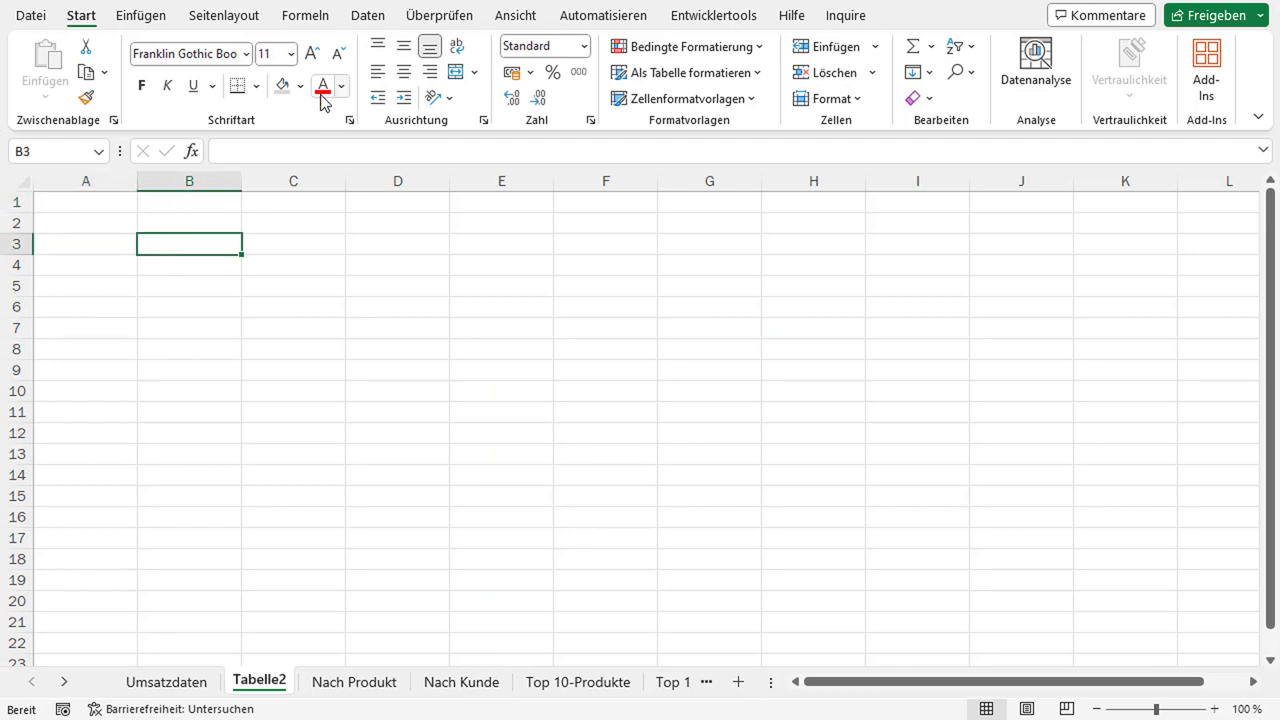
pyautogui.click(150, 16)
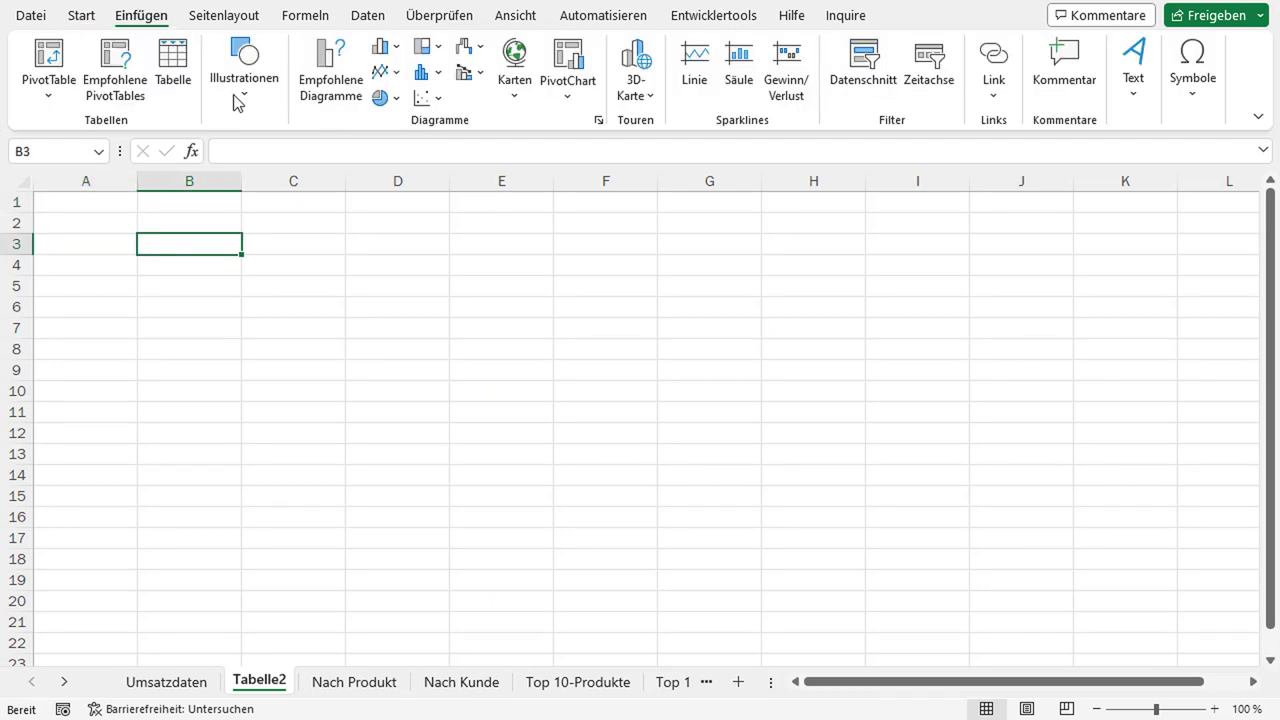
pyautogui.click(48, 62)
# Set the PivotTable source to the whole Table_SalesData on Umsatzdaten and create it.
pyautogui.moveTo(969, 512); pyautogui.dragTo(511, 246)
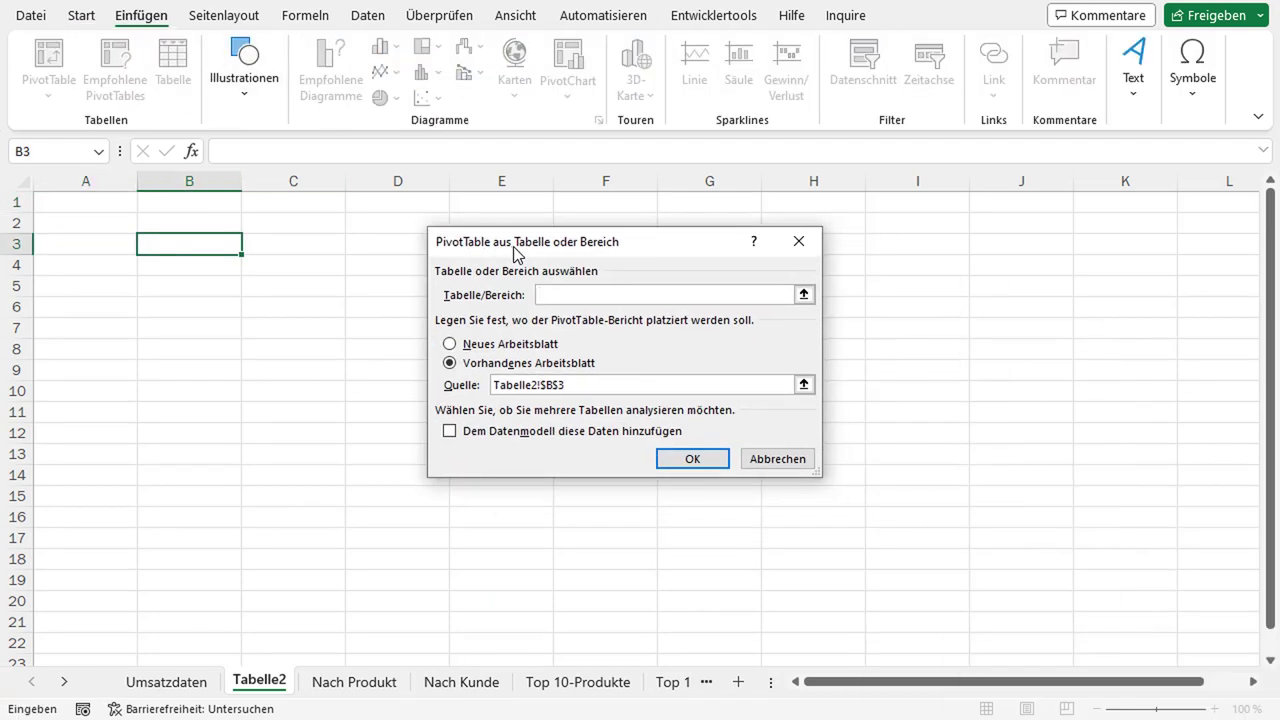
pyautogui.click(804, 294)
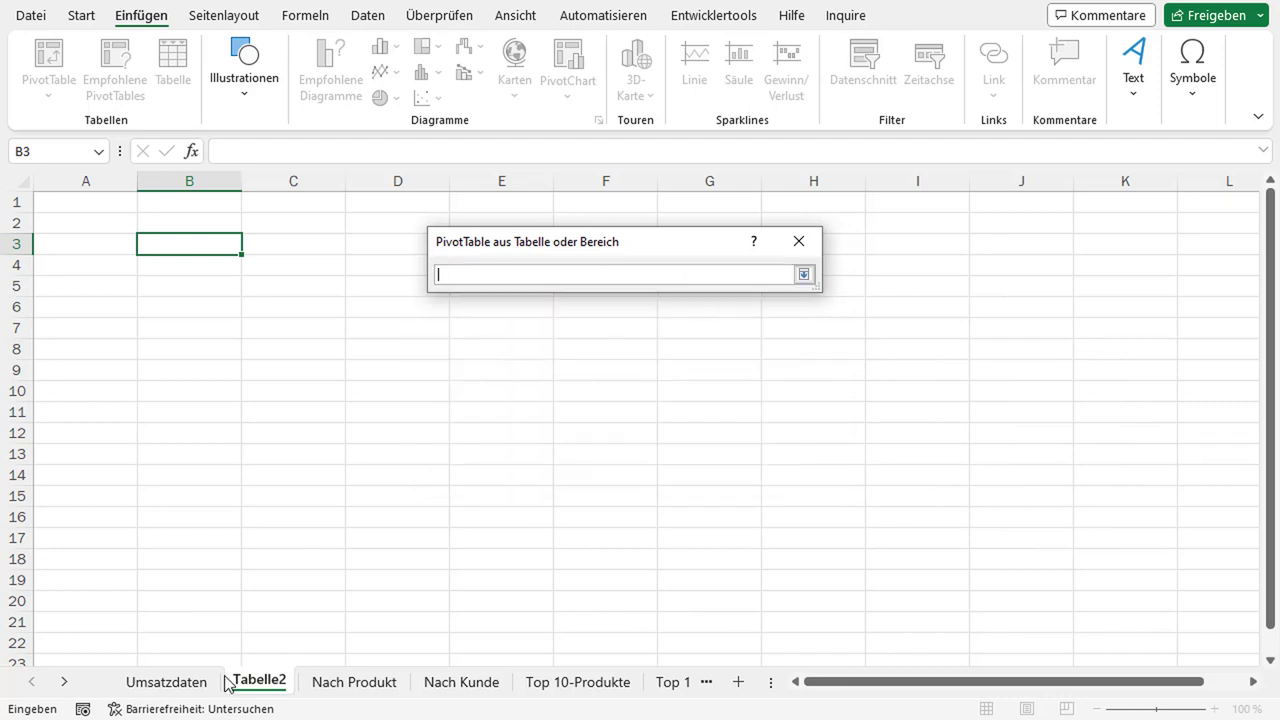
pyautogui.click(172, 682)
pyautogui.click(205, 250)
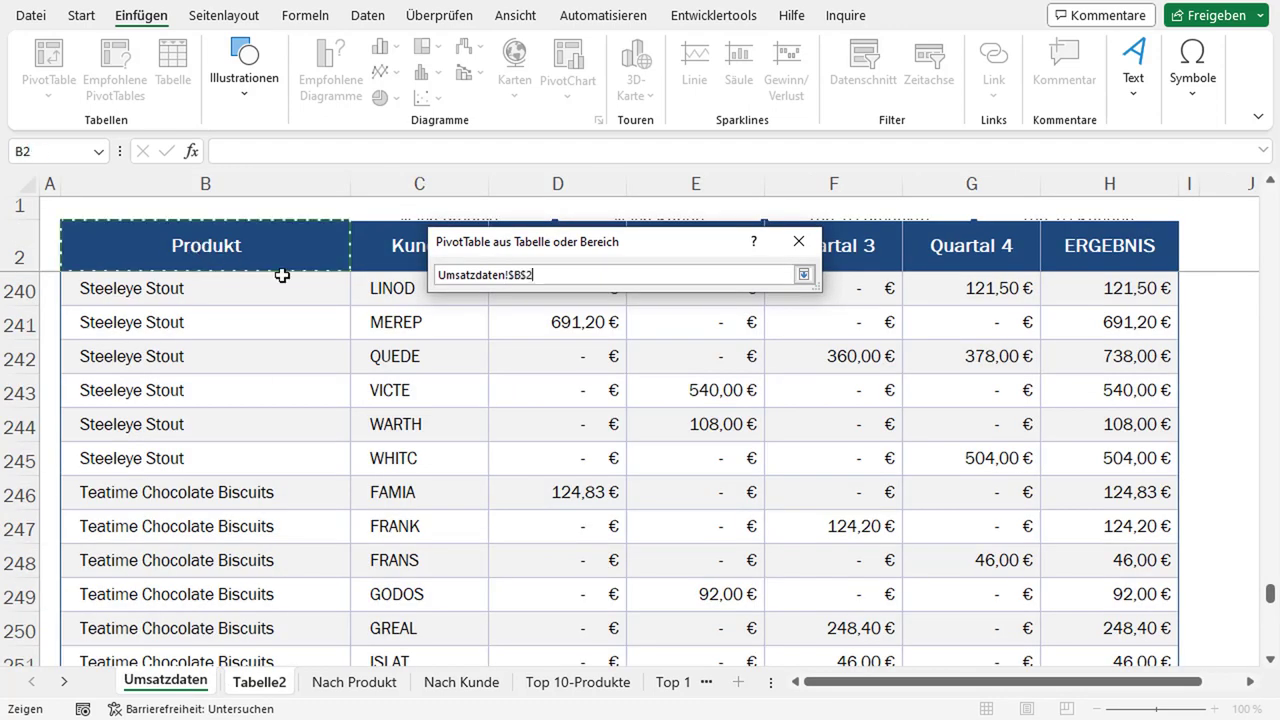
pyautogui.hotkey('ctrl', 'shift', 'Right')
pyautogui.hotkey('ctrl', 'shift', 'Down')
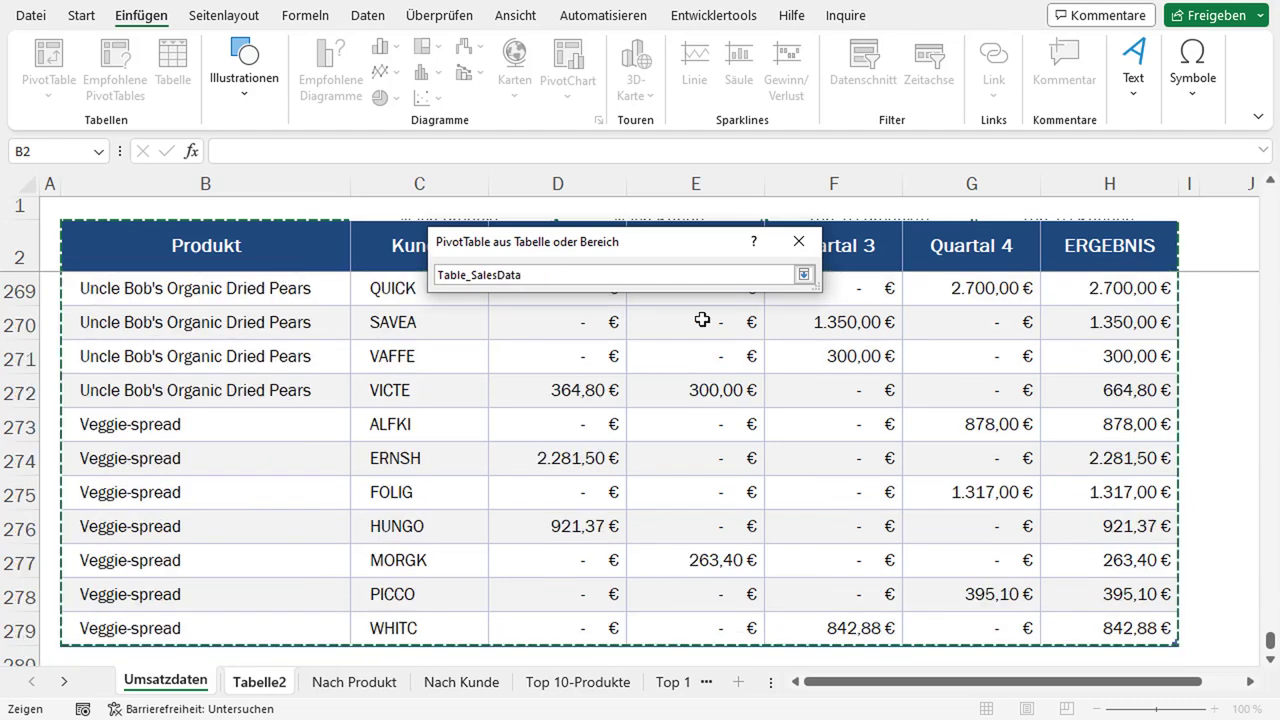
pyautogui.press('Return')
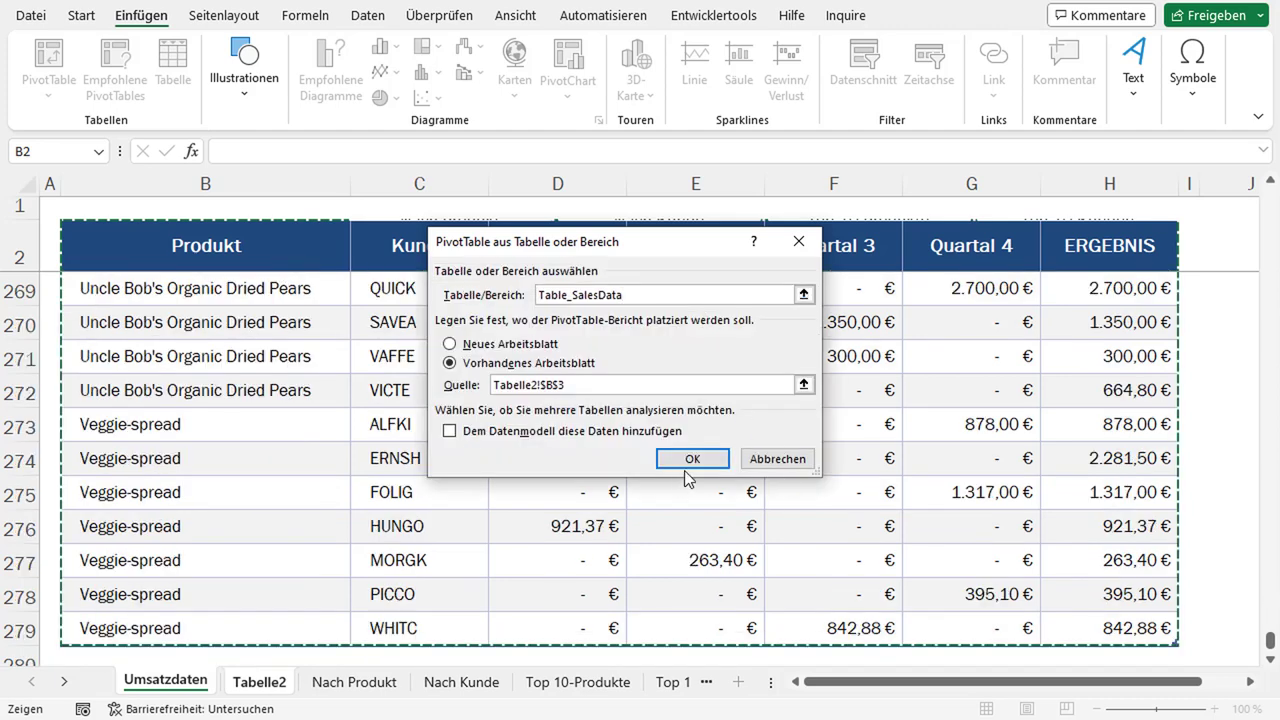
pyautogui.click(690, 462)
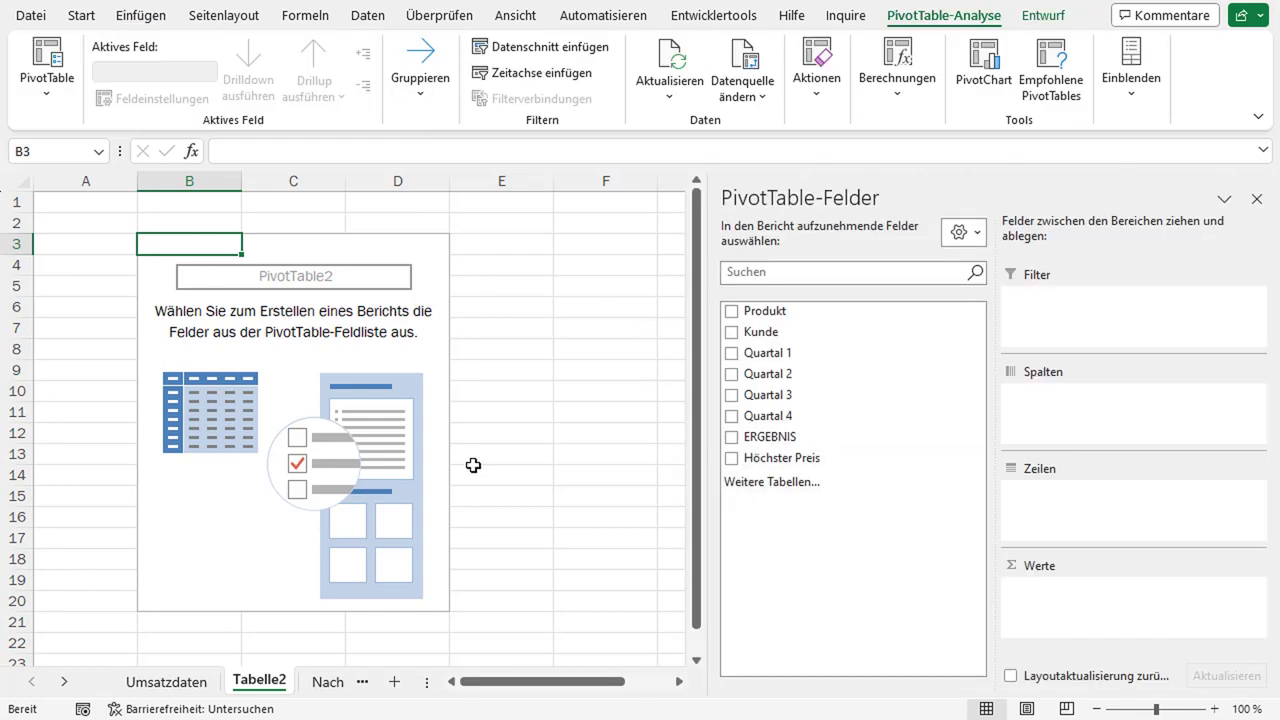
# Lay out the PivotTable with Produkt as rows and Summe von ERGEBNIS as values, dropping Kunde.
pyautogui.click(731, 311)
pyautogui.click(731, 332)
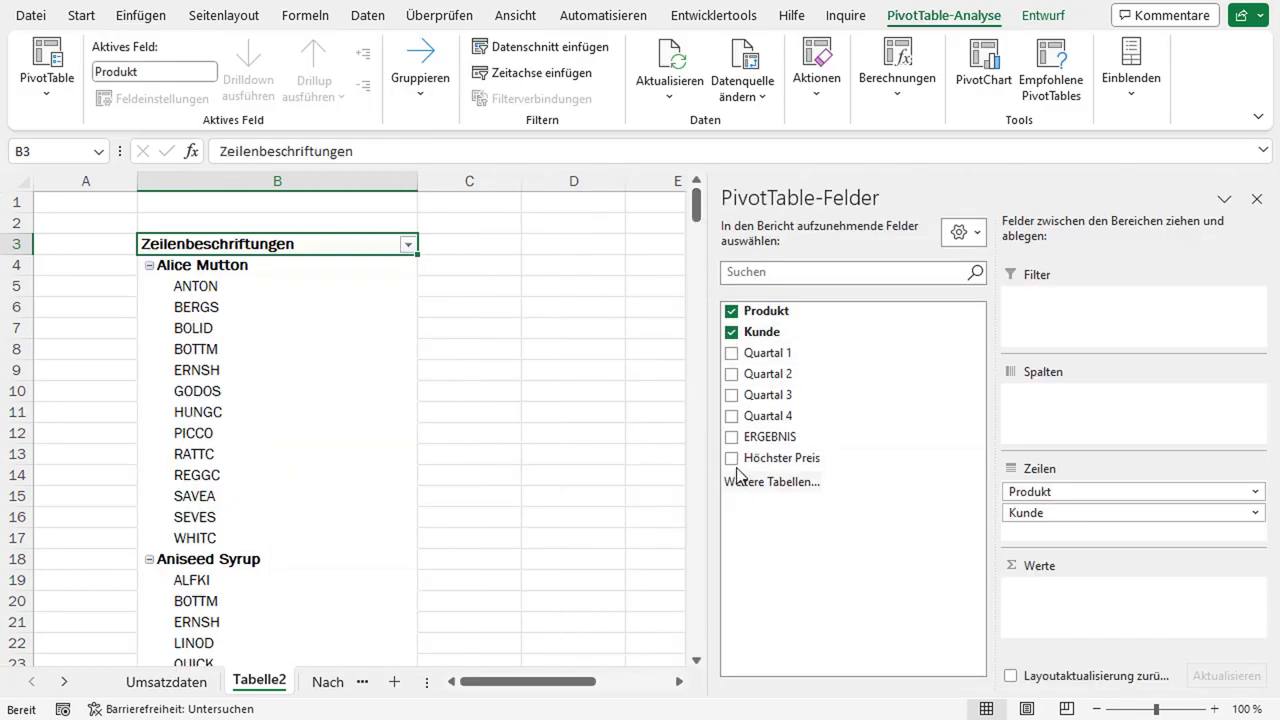
pyautogui.click(731, 437)
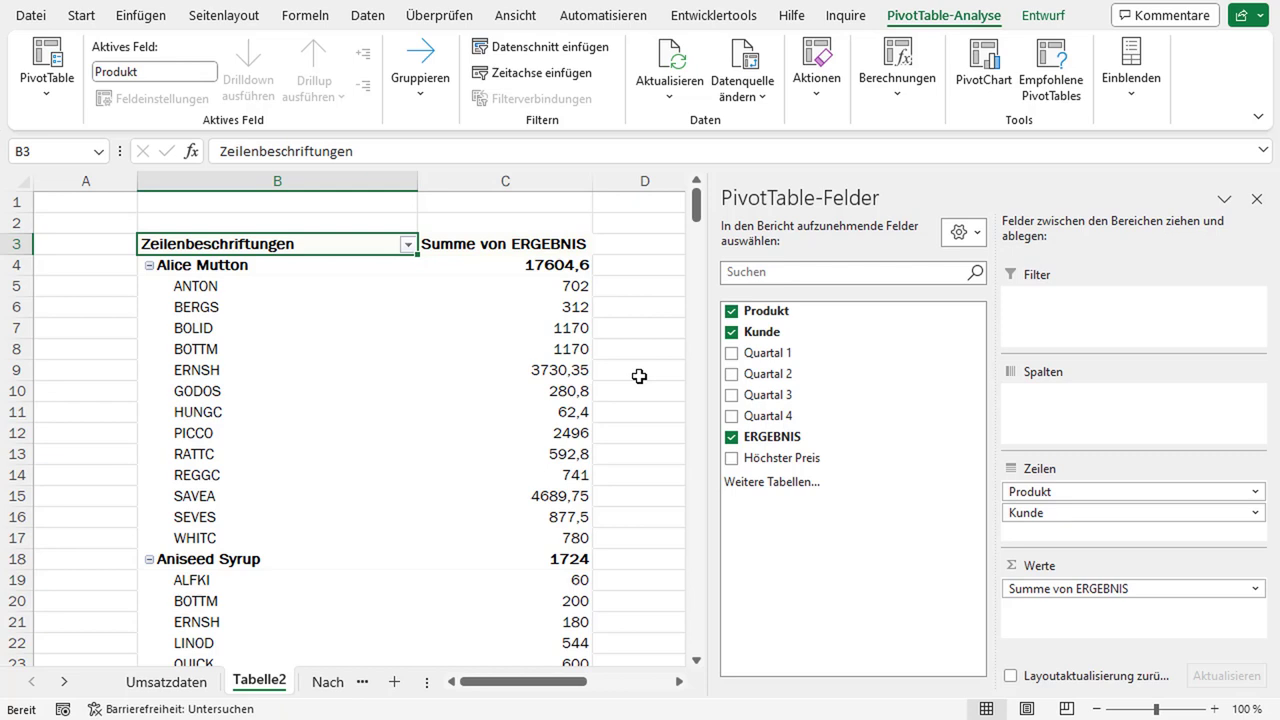
pyautogui.click(731, 332)
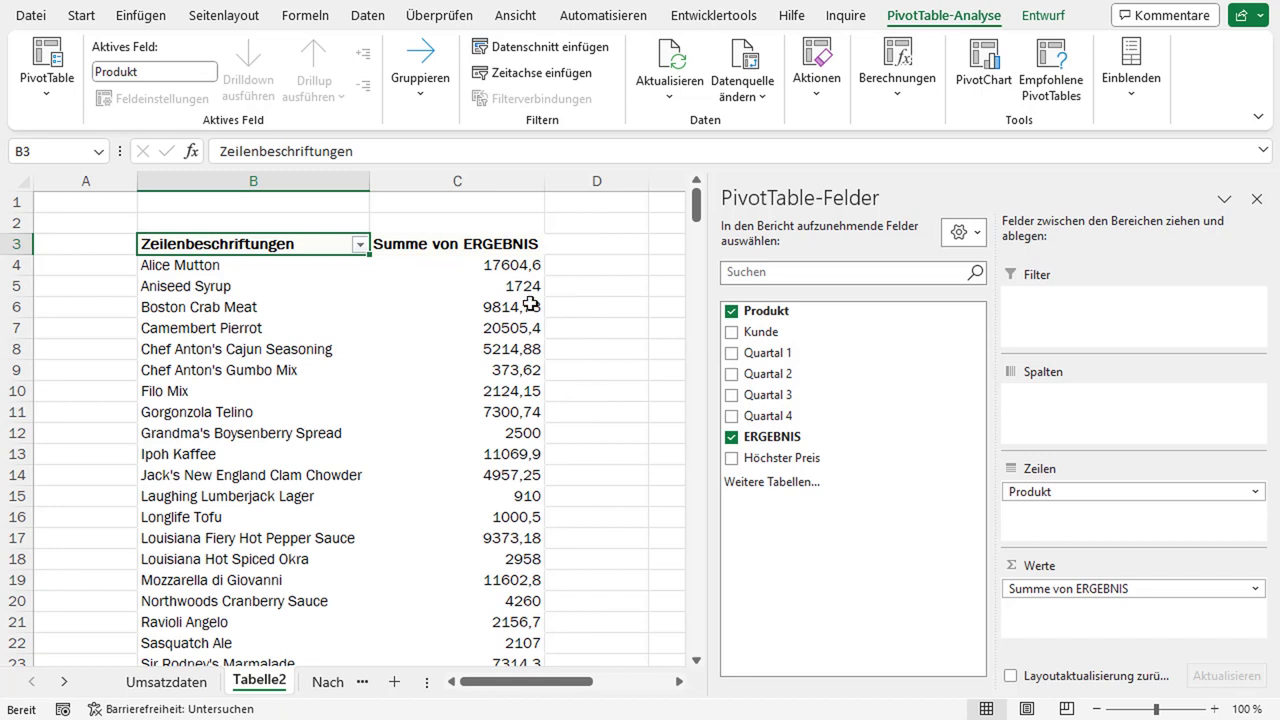
pyautogui.click(1038, 588)
# Format the Summe von ERGEBNIS values as Währung (euro) with two decimals.
pyautogui.click(1043, 567)
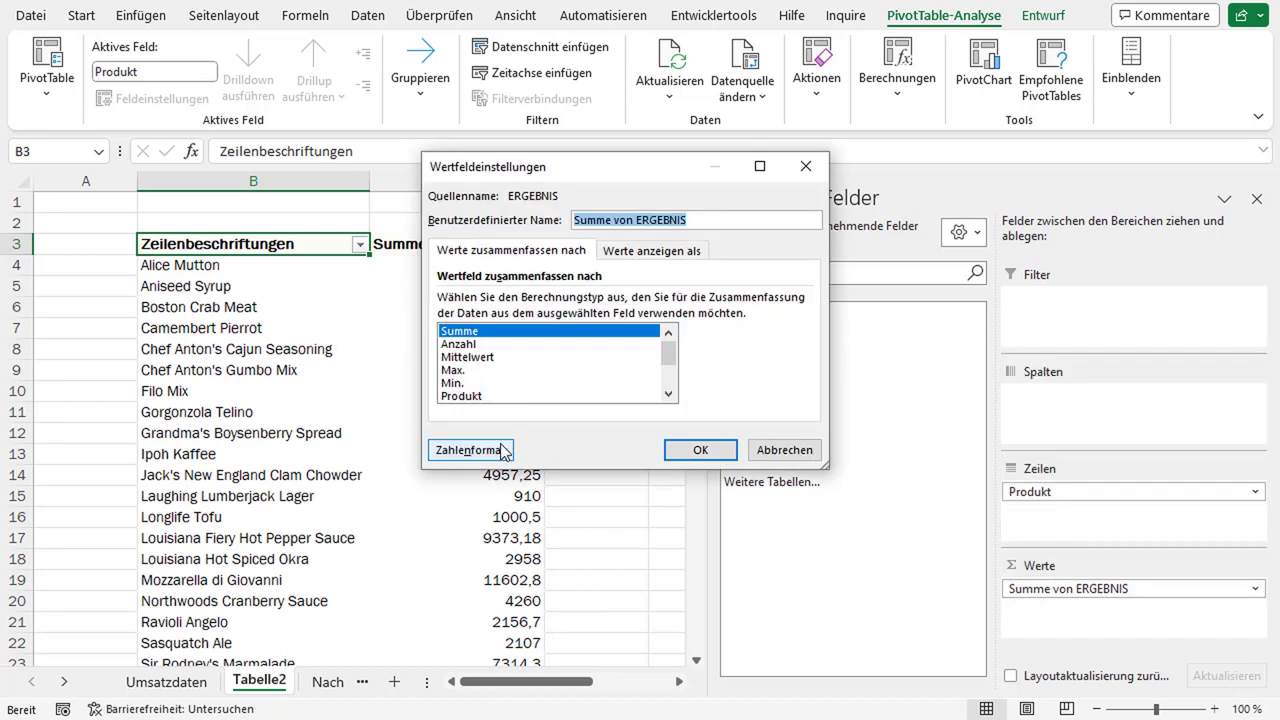
pyautogui.click(505, 450)
pyautogui.click(374, 189)
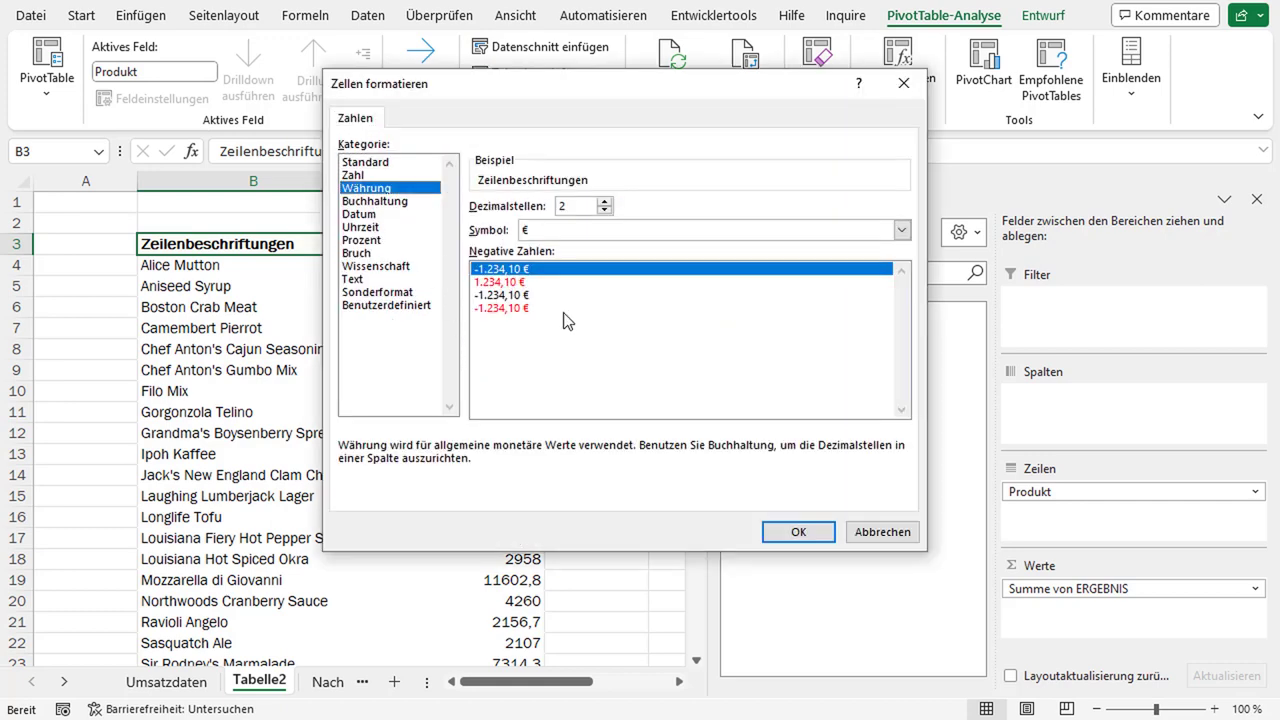
pyautogui.click(771, 531)
pyautogui.click(700, 449)
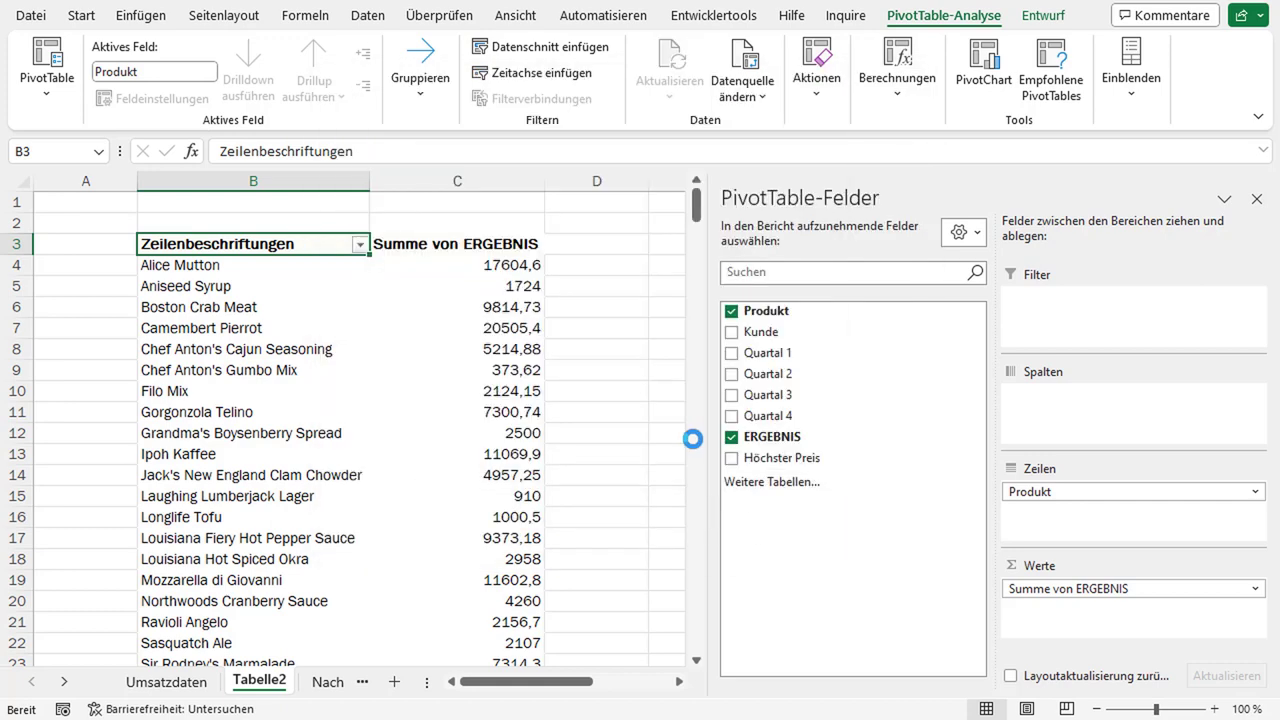
pyautogui.scroll(-3, 483, 290)
pyautogui.scroll(3, 483, 337)
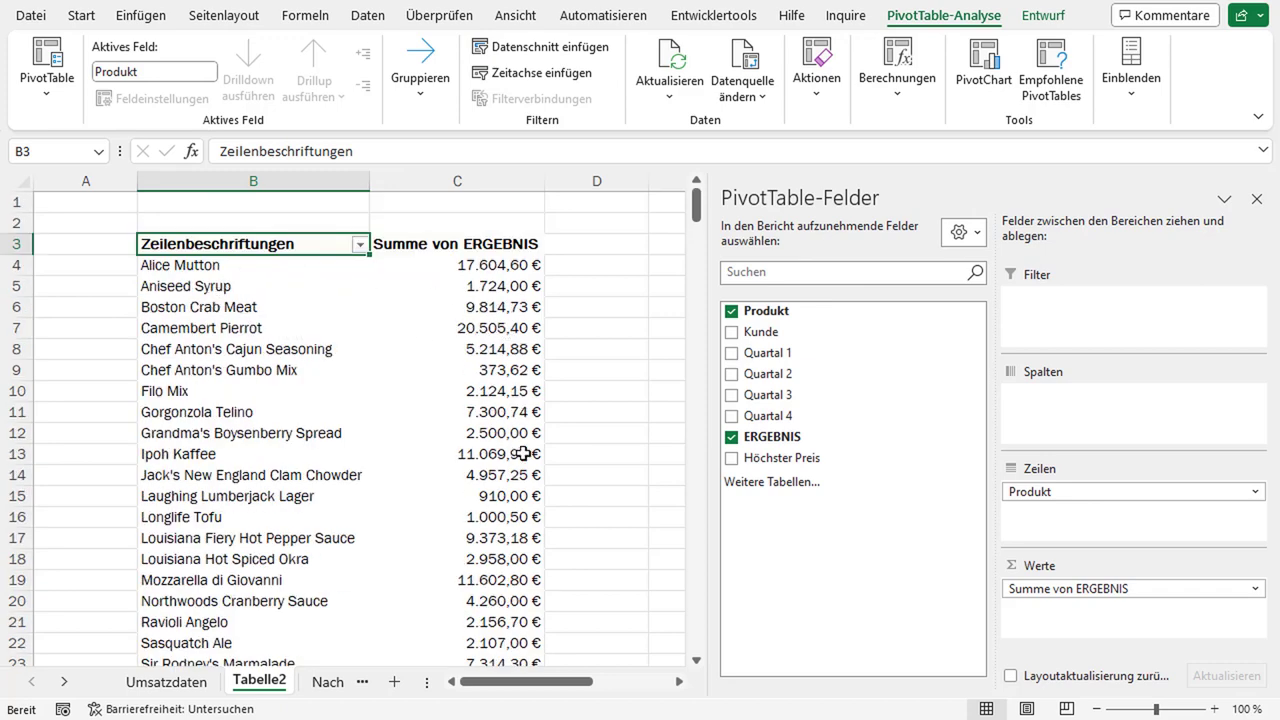
pyautogui.moveTo(517, 453)
# Open the Berechnungen dropdown on the PivotTable-Analyse tab.
pyautogui.click(903, 100)
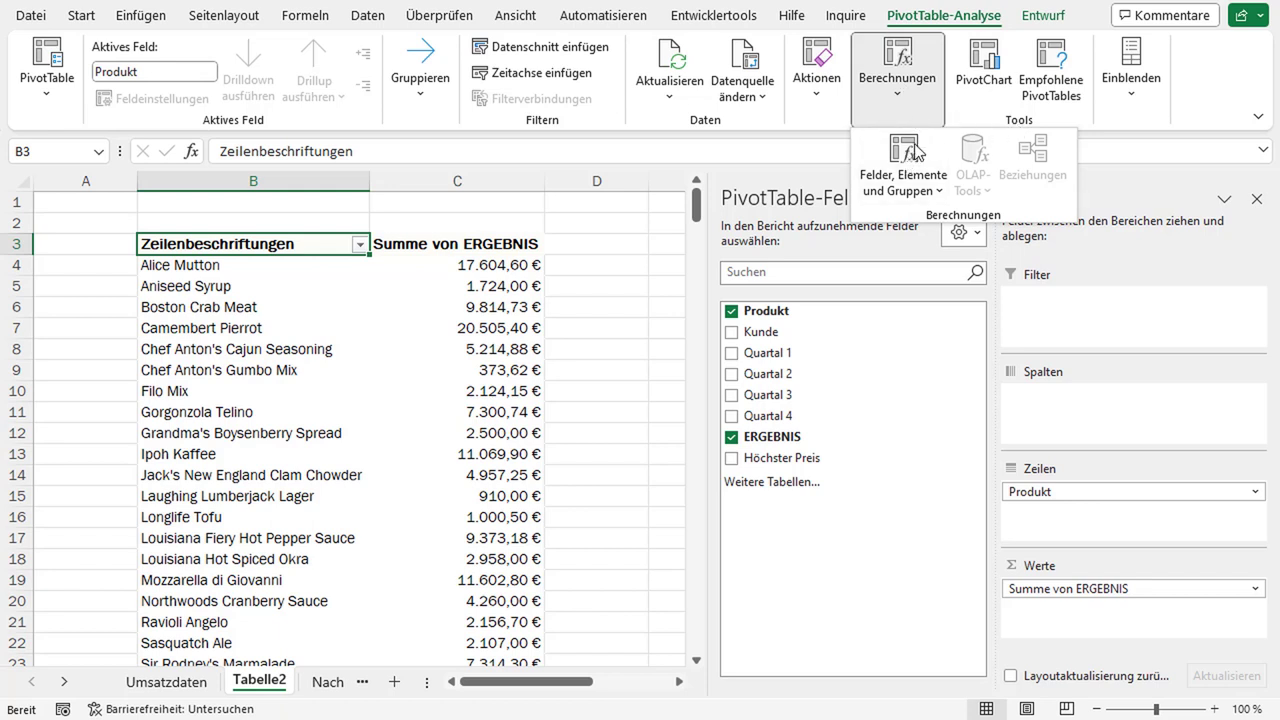
# Start a new calculated field and name it Höchsten Umsätze.
pyautogui.click(925, 200)
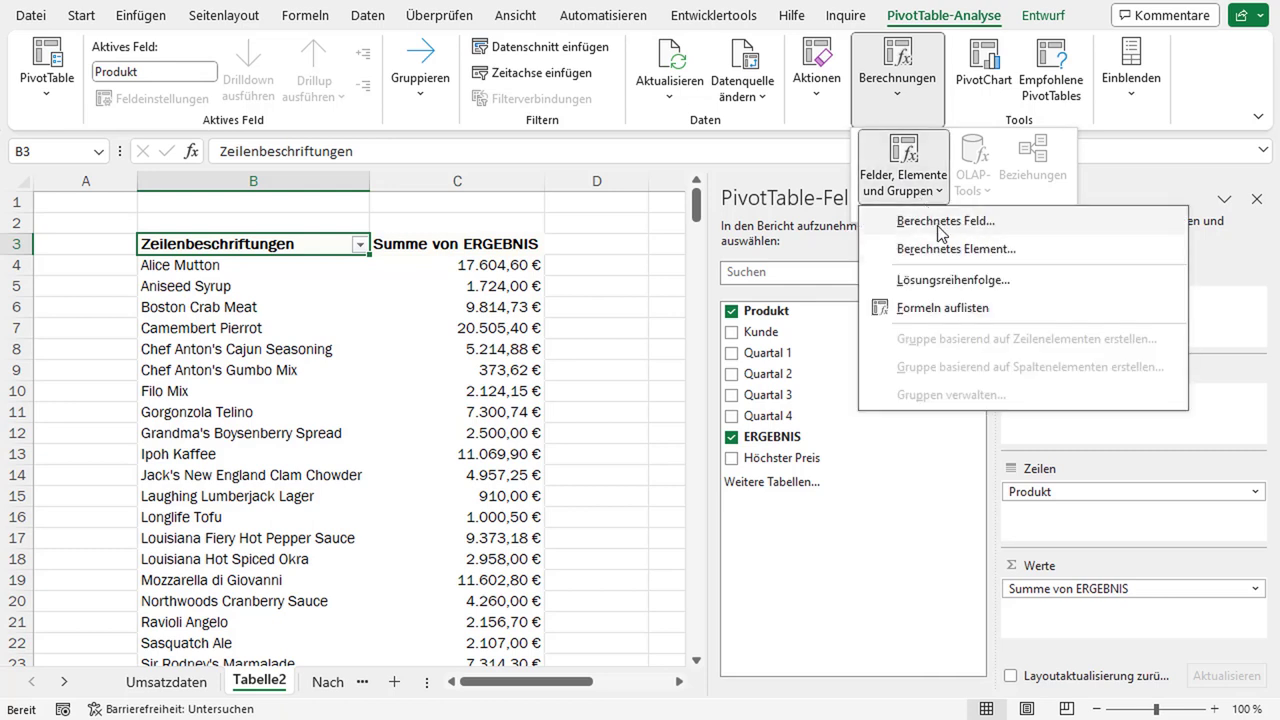
pyautogui.click(945, 221)
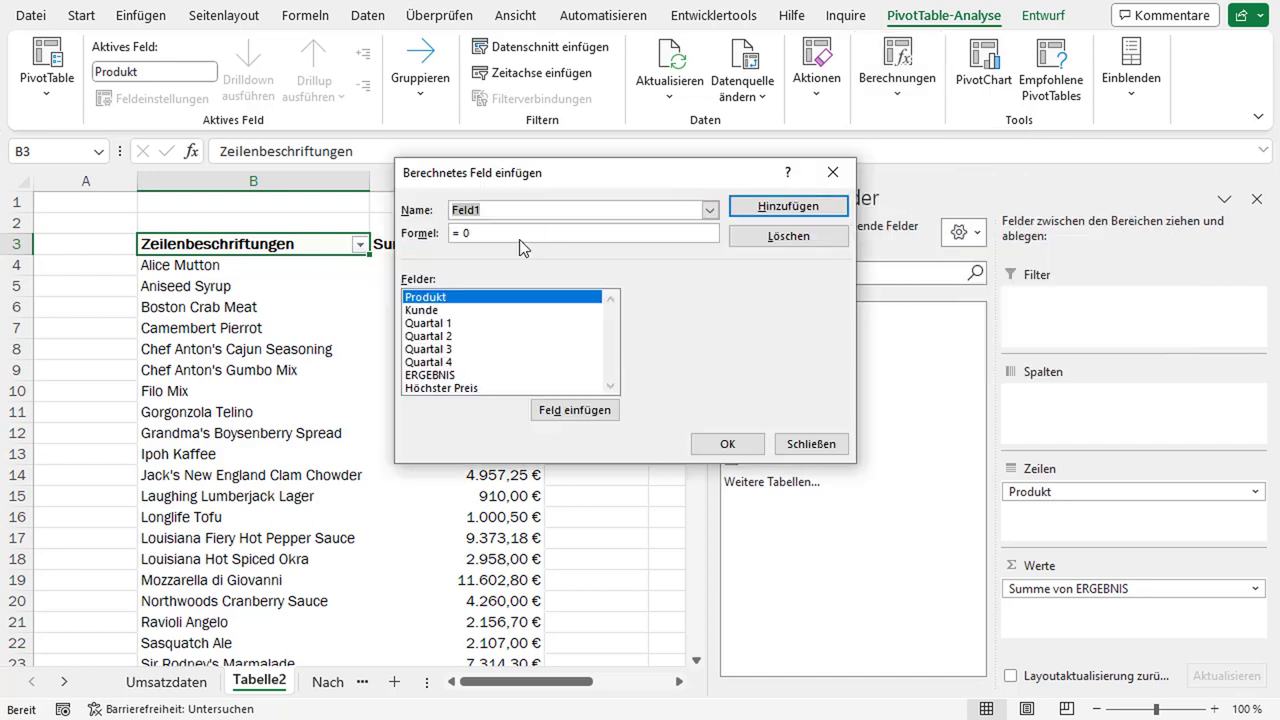
pyautogui.moveTo(483, 183); pyautogui.dragTo(649, 245)
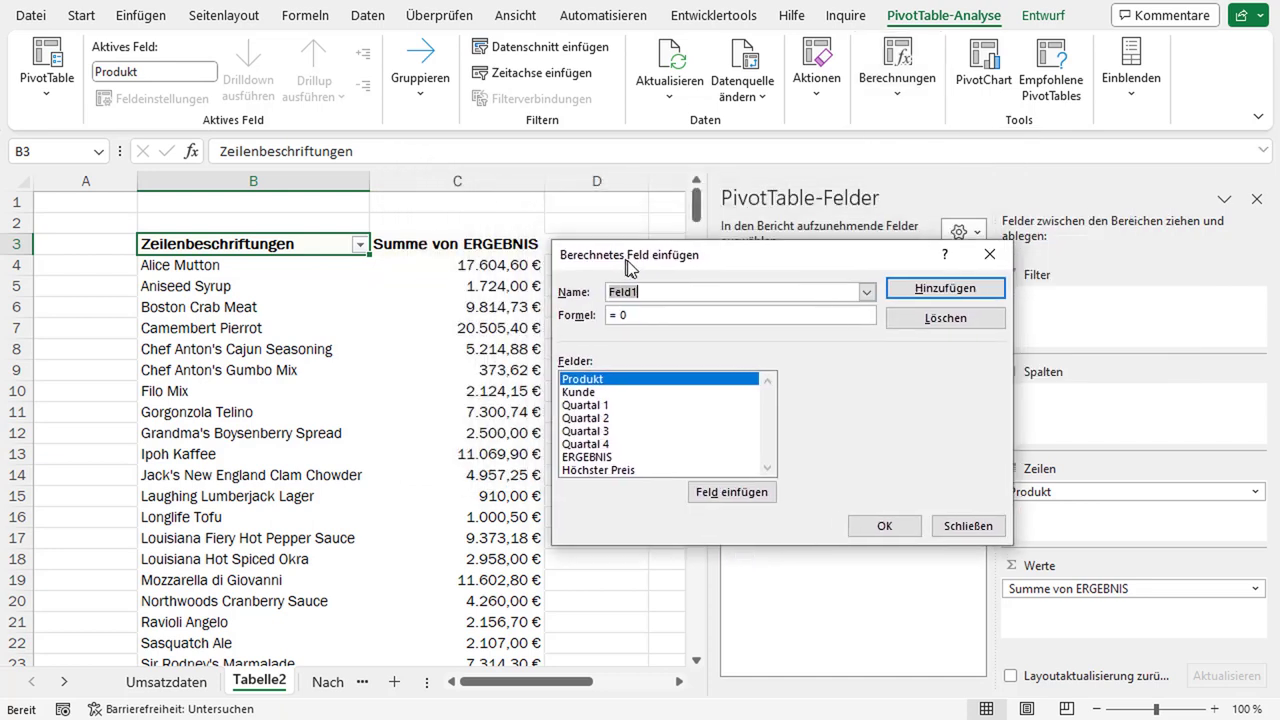
pyautogui.click(608, 271)
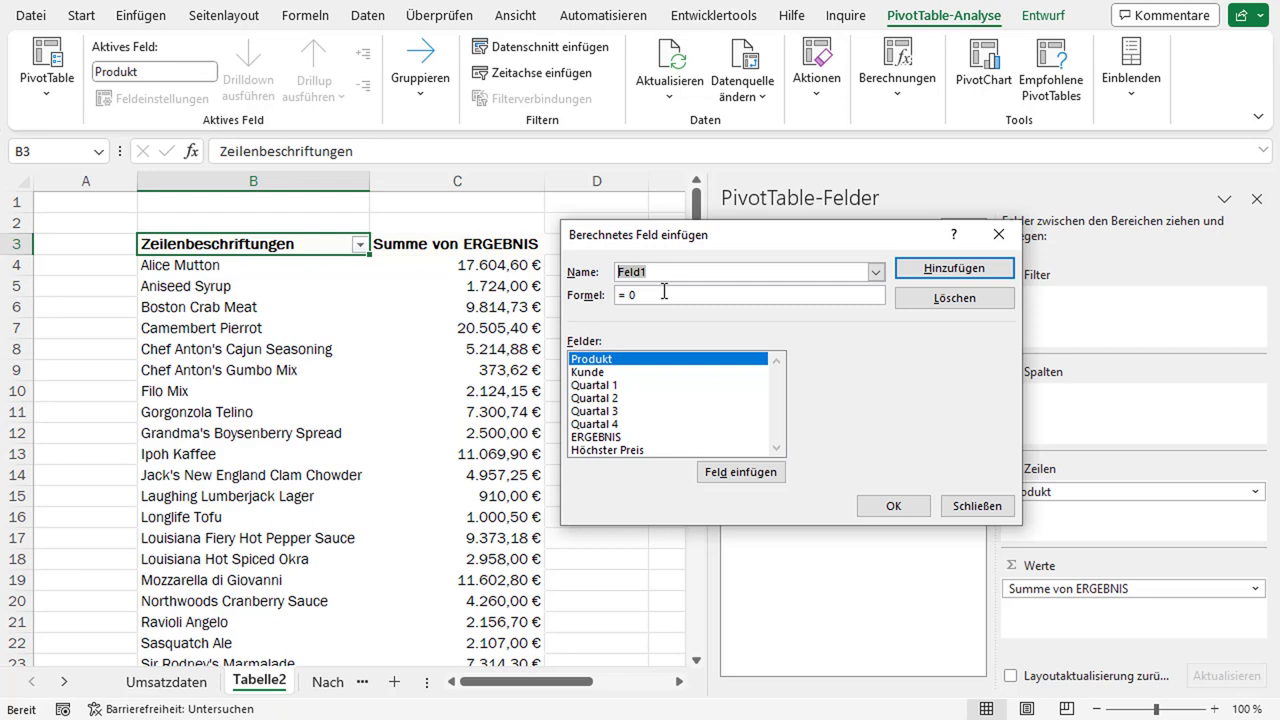
pyautogui.write('Umsätze')
pyautogui.write(' > 10000')
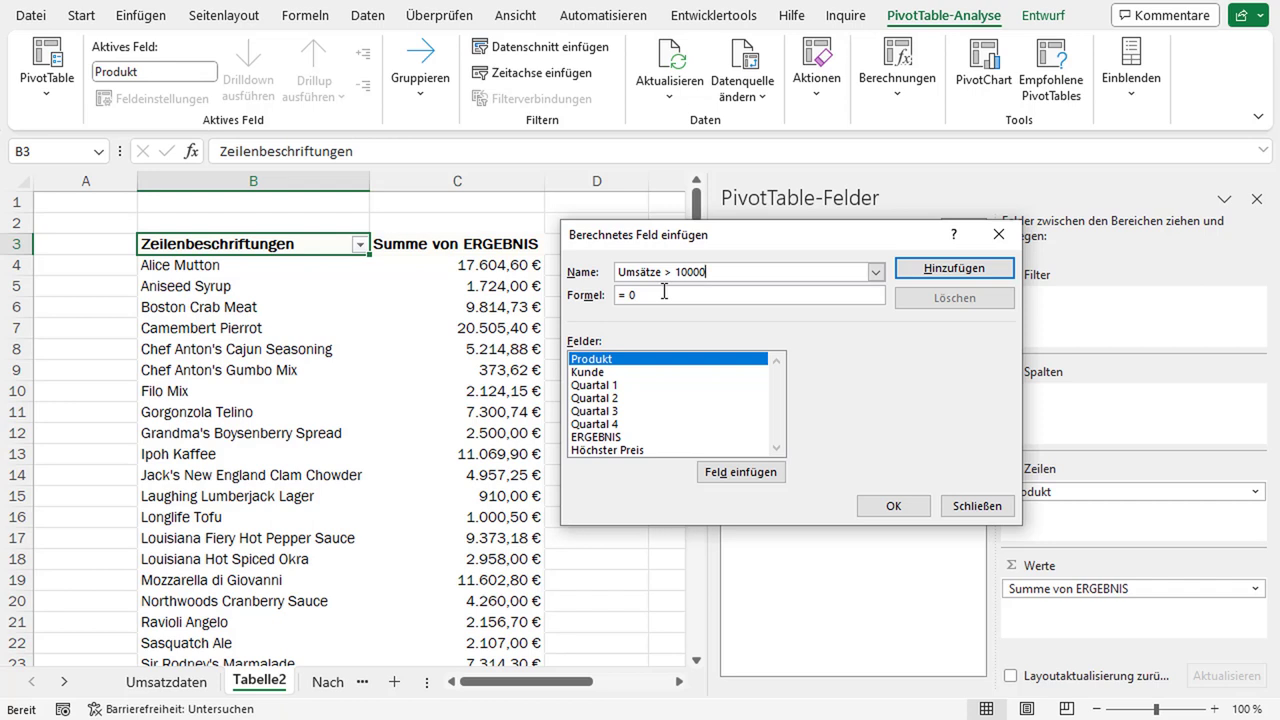
pyautogui.press('BackSpace')
pyautogui.press('BackSpace')
pyautogui.press('BackSpace')
pyautogui.press('BackSpace')
pyautogui.press('BackSpace')
pyautogui.press('BackSpace')
pyautogui.press('BackSpace')
pyautogui.press('BackSpace')
pyautogui.press('Home')
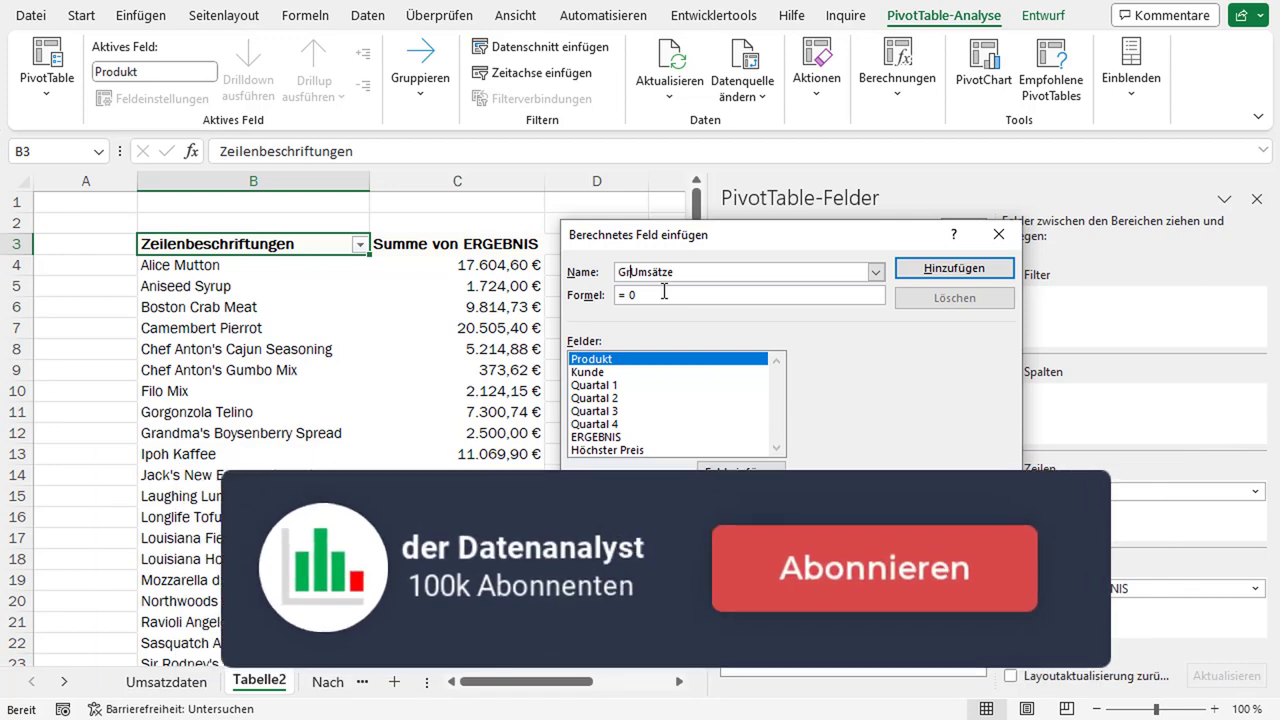
pyautogui.write('Grö')
pyautogui.press('BackSpace')
pyautogui.press('BackSpace')
pyautogui.press('BackSpace')
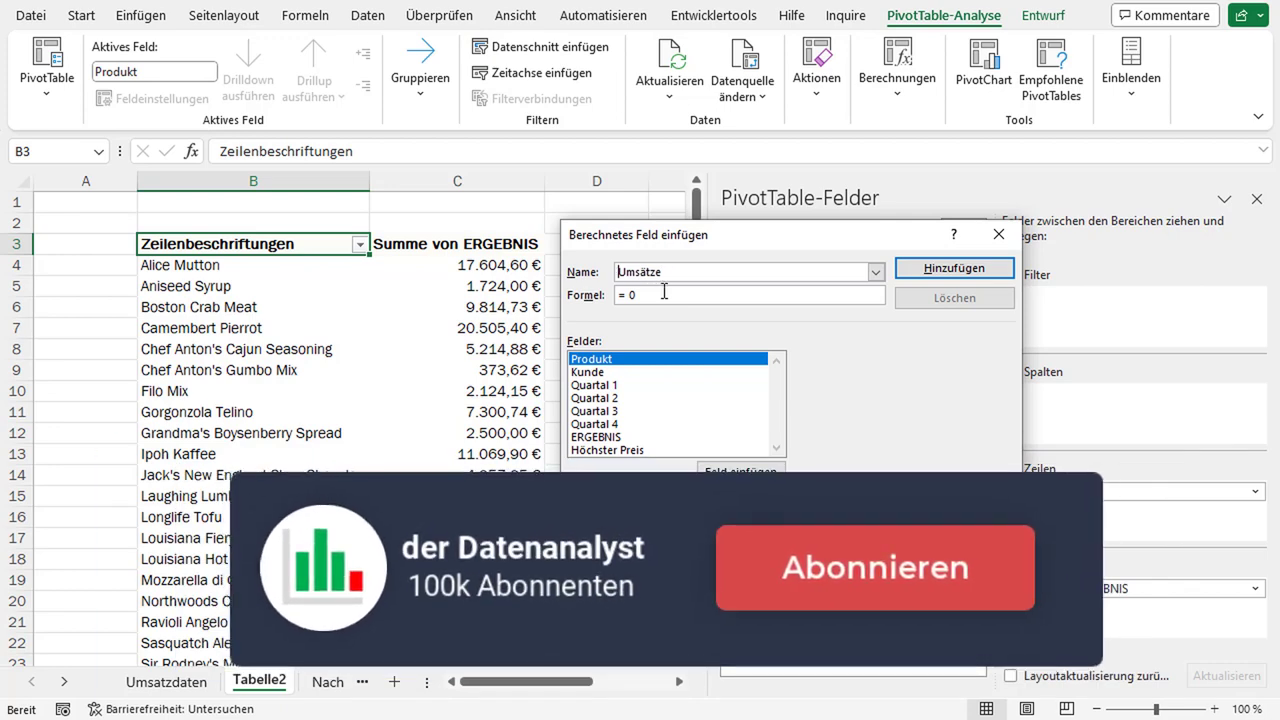
pyautogui.write('Höc')
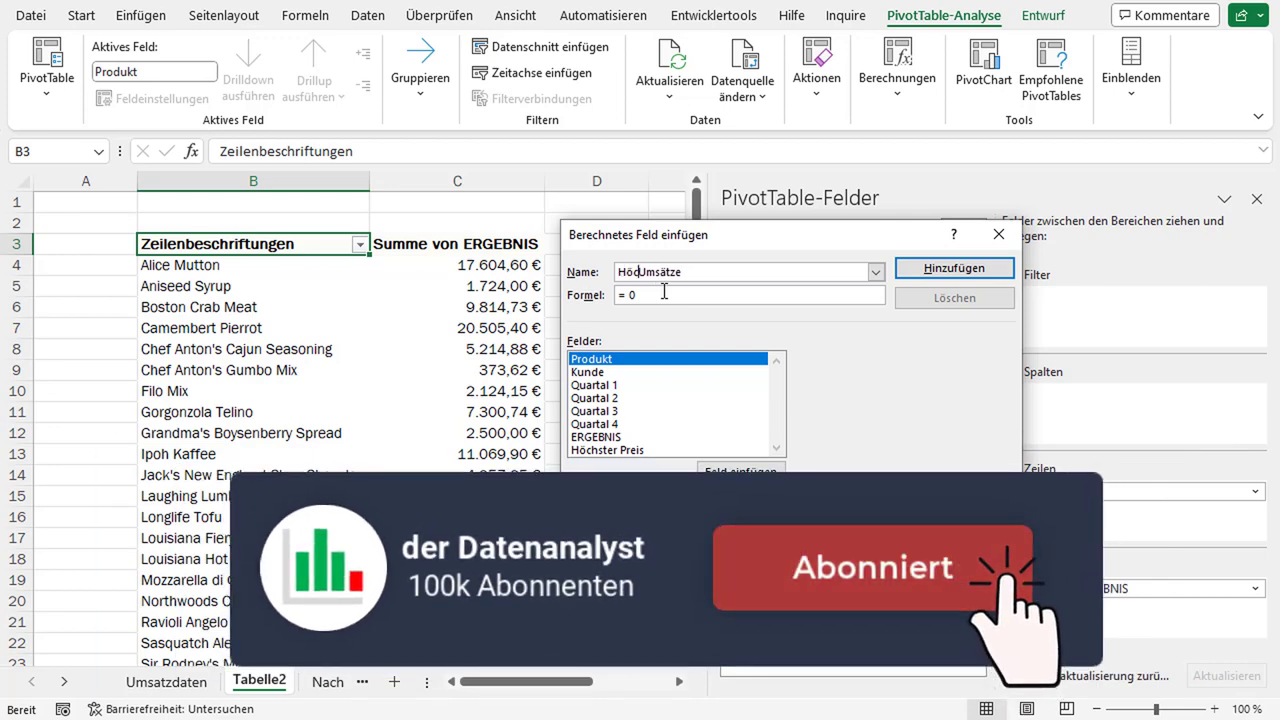
pyautogui.write('hsten')
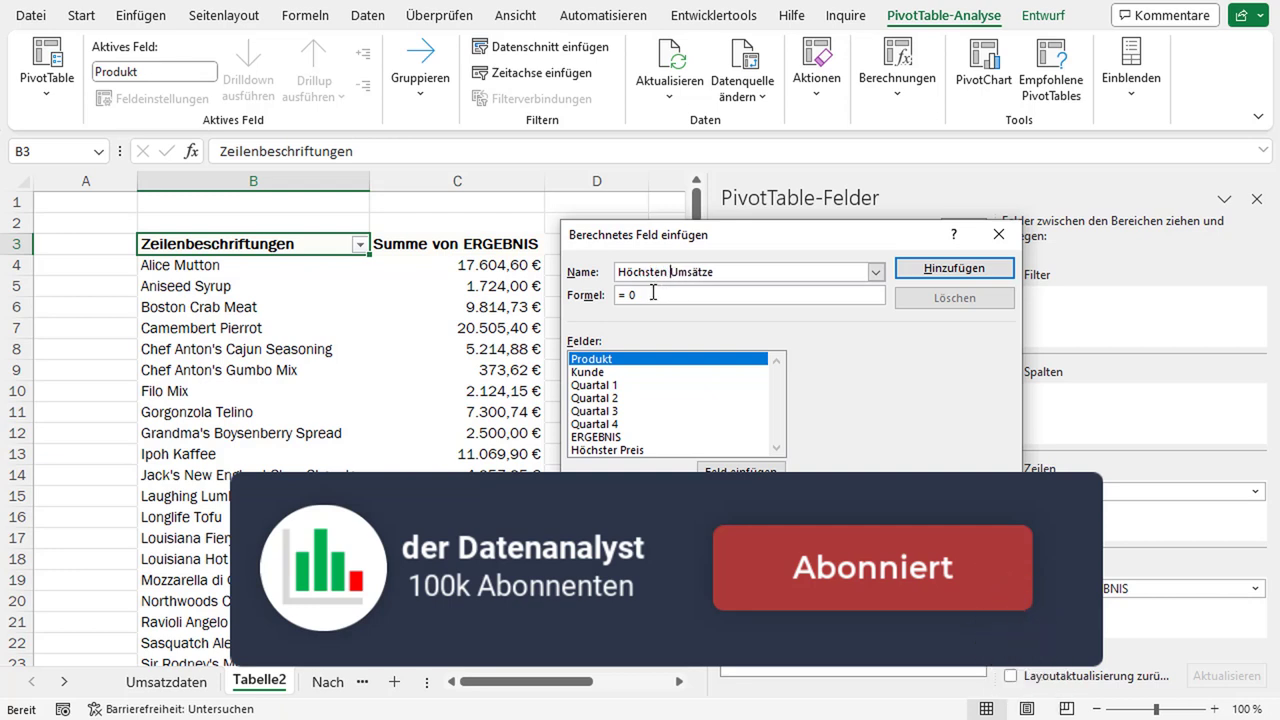
# Enter the formula =WENN(ERGEBNIS>10000;ERGEBNIS;0) for the calculated field.
pyautogui.click(650, 294)
pyautogui.press('BackSpace')
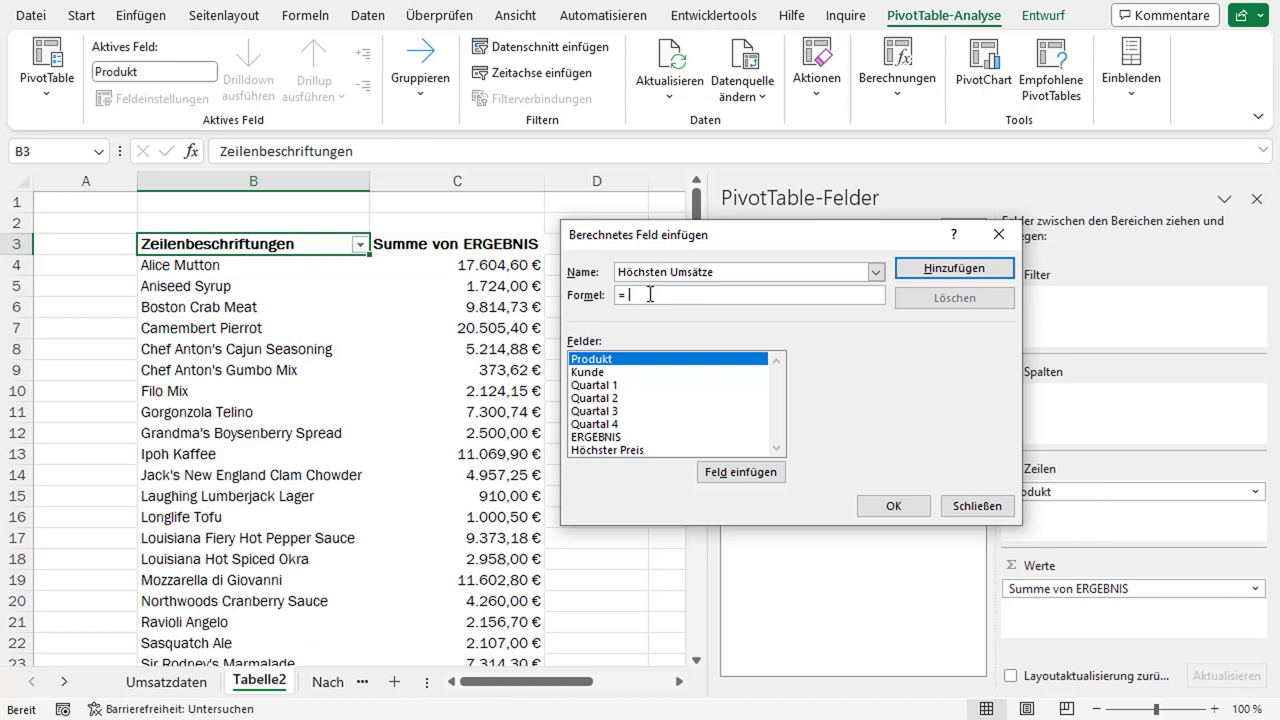
pyautogui.press('BackSpace')
pyautogui.press('Tab')
pyautogui.press('Down')
pyautogui.press('Down')
pyautogui.press('Down')
pyautogui.hotkey('alt', 'd')
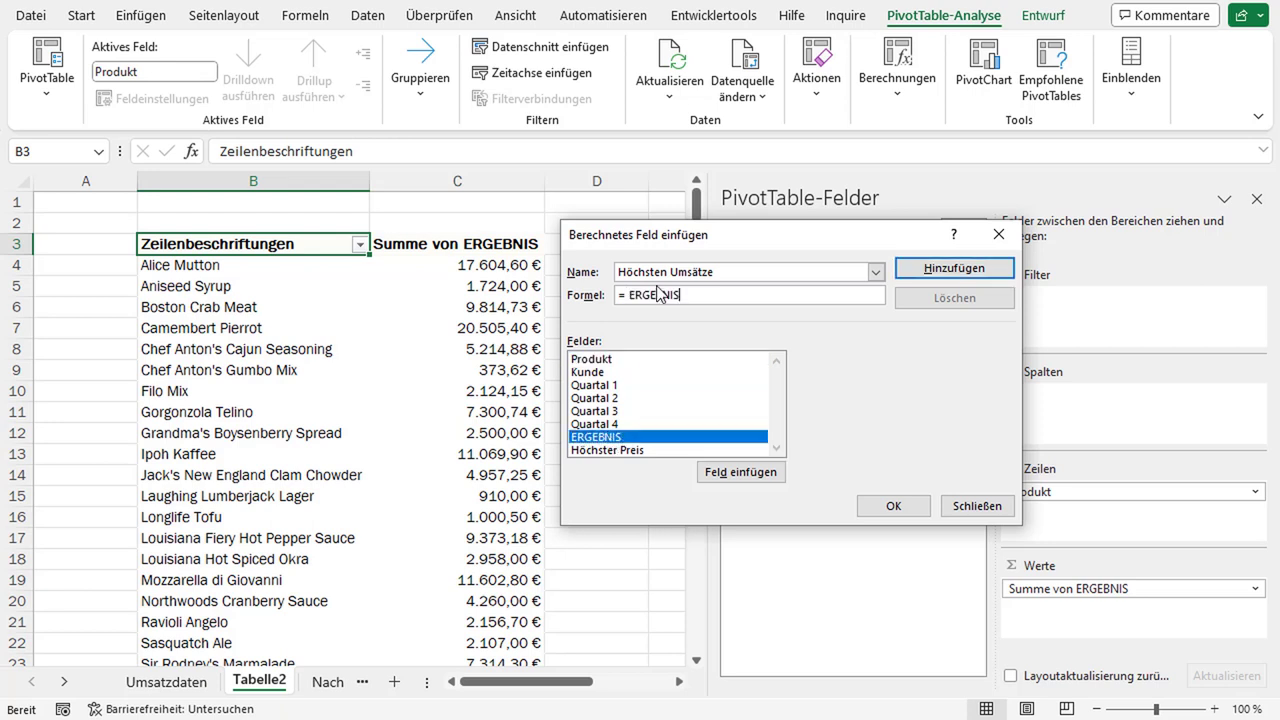
pyautogui.press('Home')
pyautogui.press('Right')
pyautogui.press('Delete')
pyautogui.write('WENN')
pyautogui.write('(')
pyautogui.press('Delete')
pyautogui.press('End')
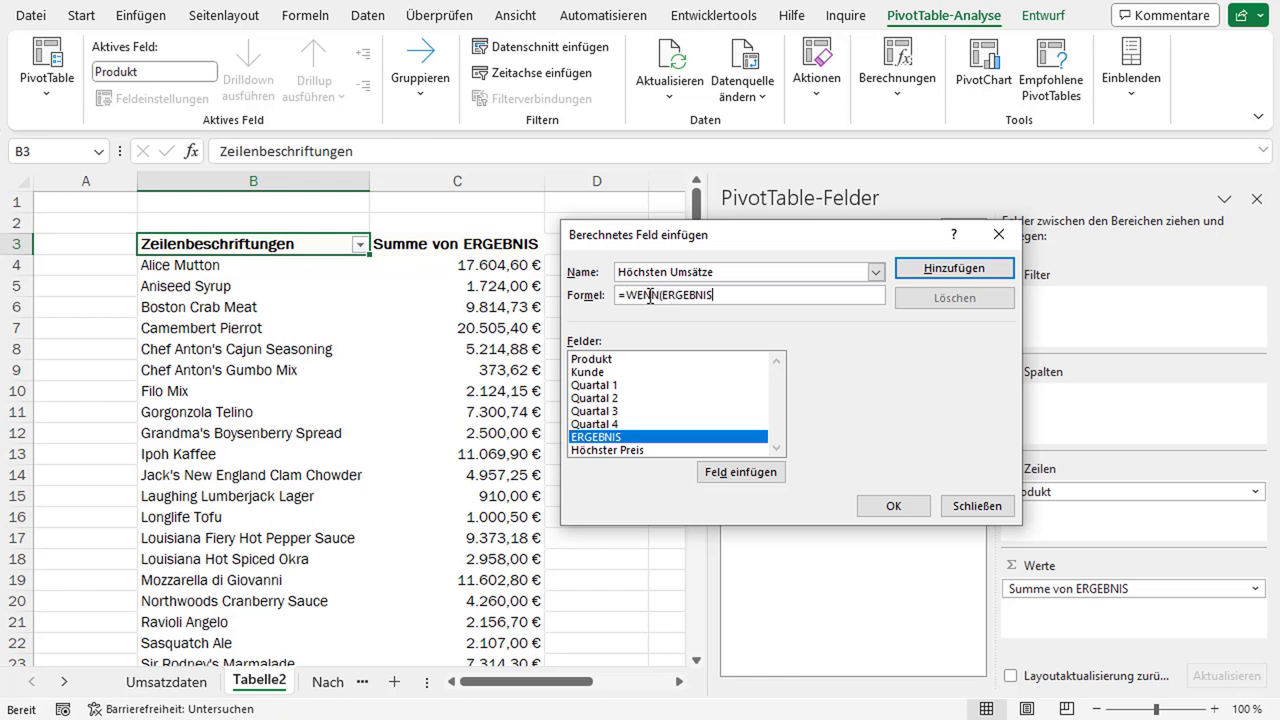
pyautogui.write('>10')
pyautogui.write('000')
pyautogui.write(';')
pyautogui.write('E')
pyautogui.write('RGEBNIS')
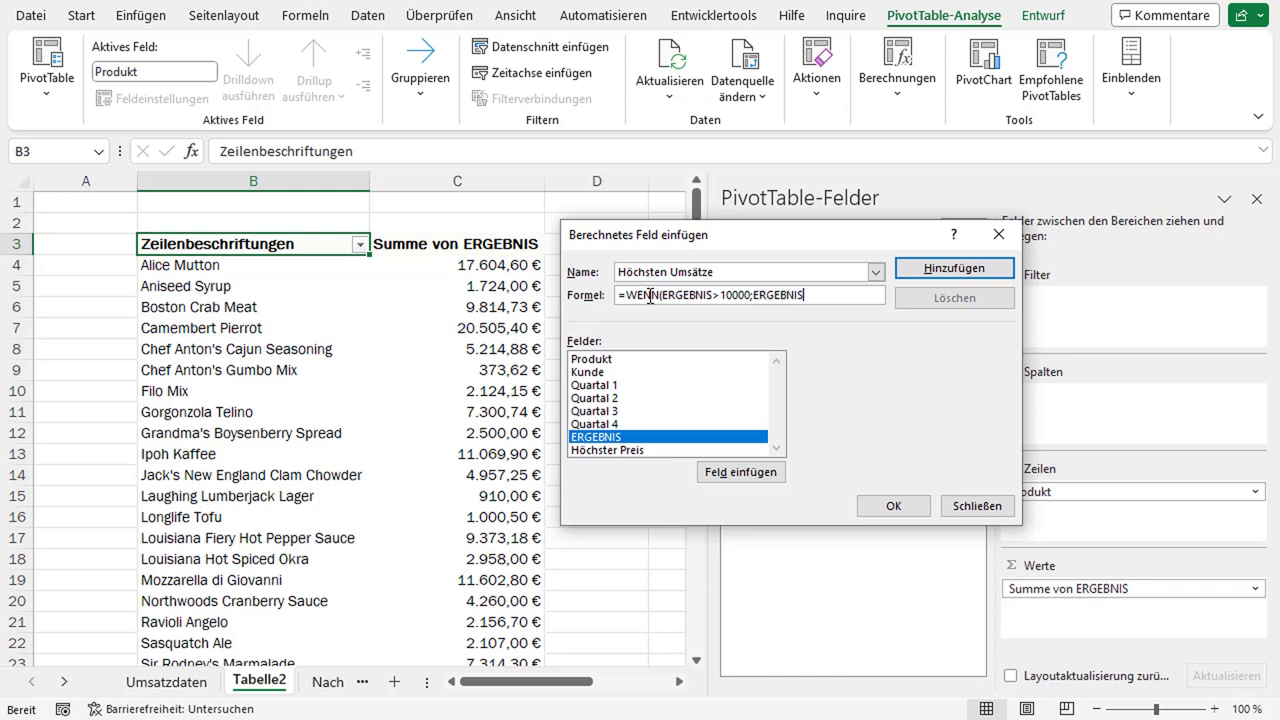
pyautogui.write(';')
pyautogui.write('0)')
pyautogui.moveTo(626, 296); pyautogui.dragTo(840, 300)
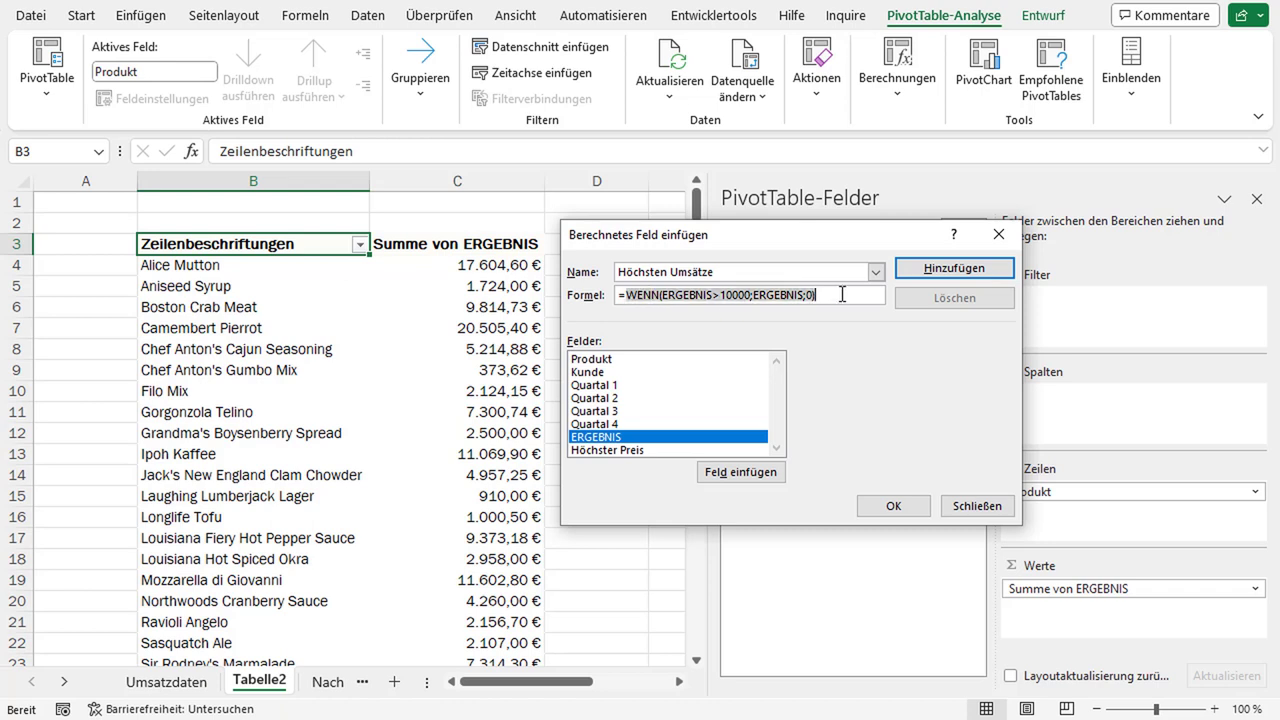
pyautogui.click(818, 297)
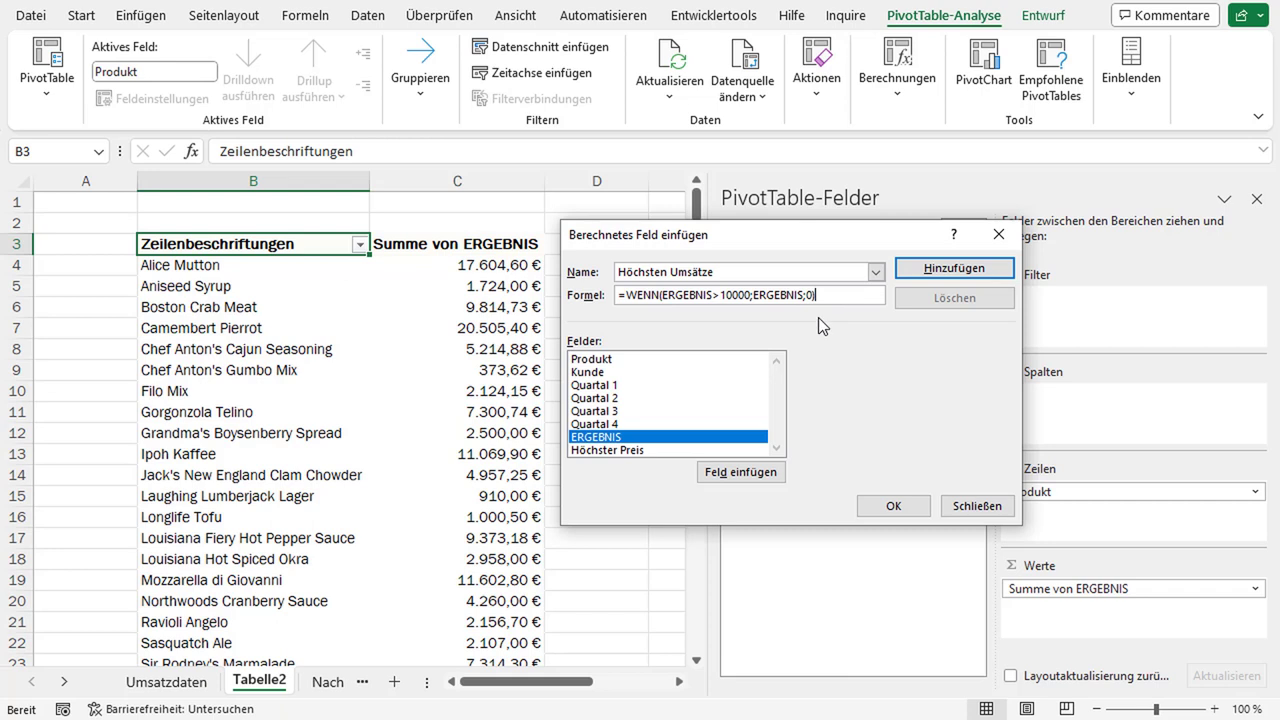
pyautogui.click(886, 508)
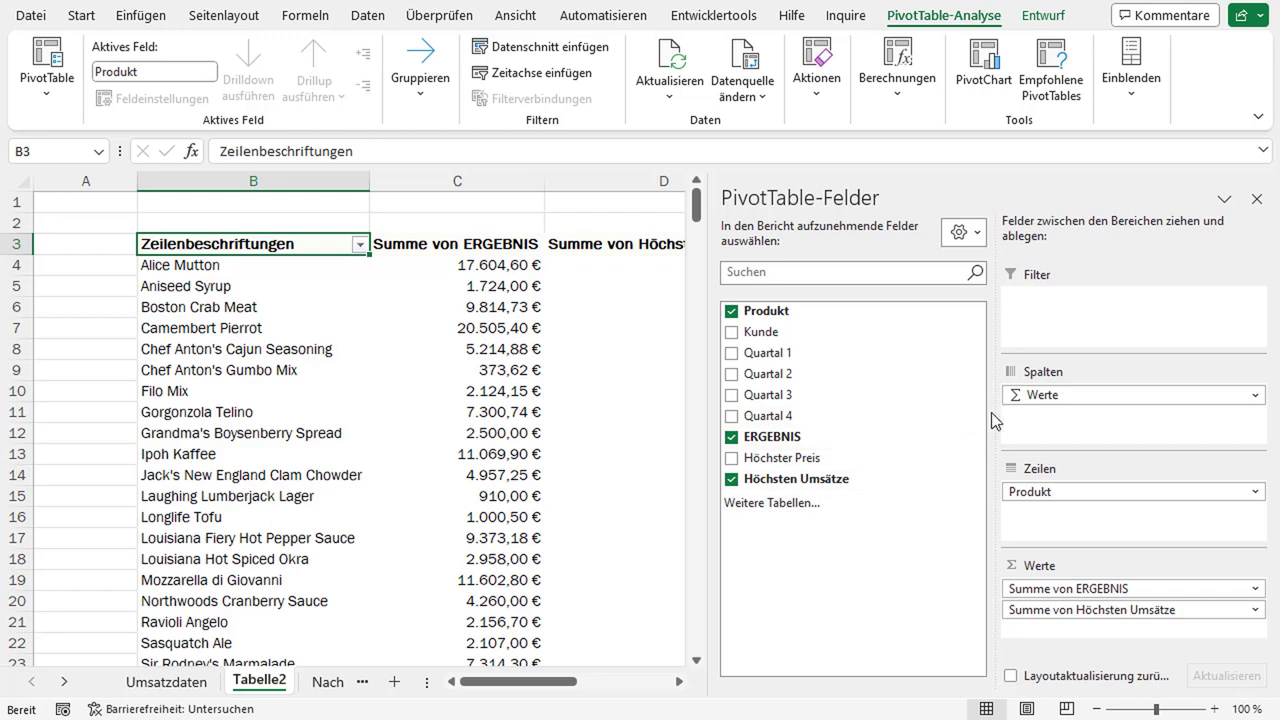
pyautogui.moveTo(994, 410); pyautogui.dragTo(926, 413)
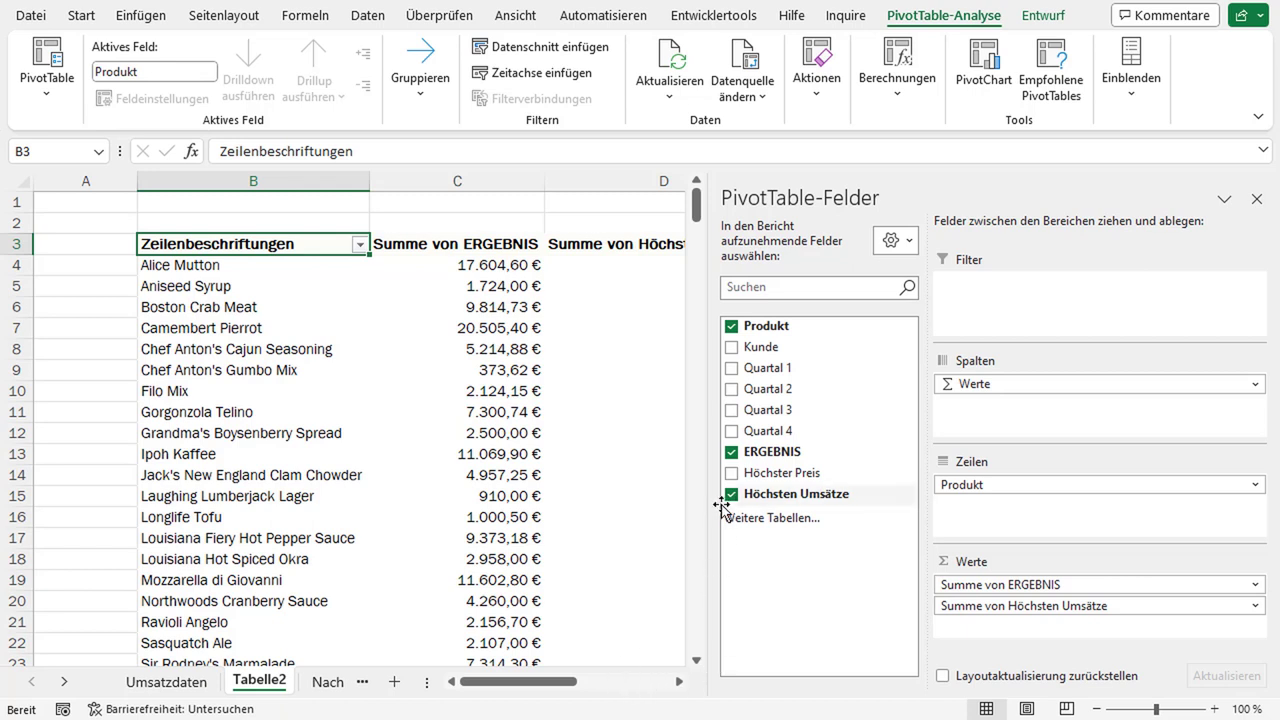
pyautogui.moveTo(710, 507); pyautogui.dragTo(845, 510)
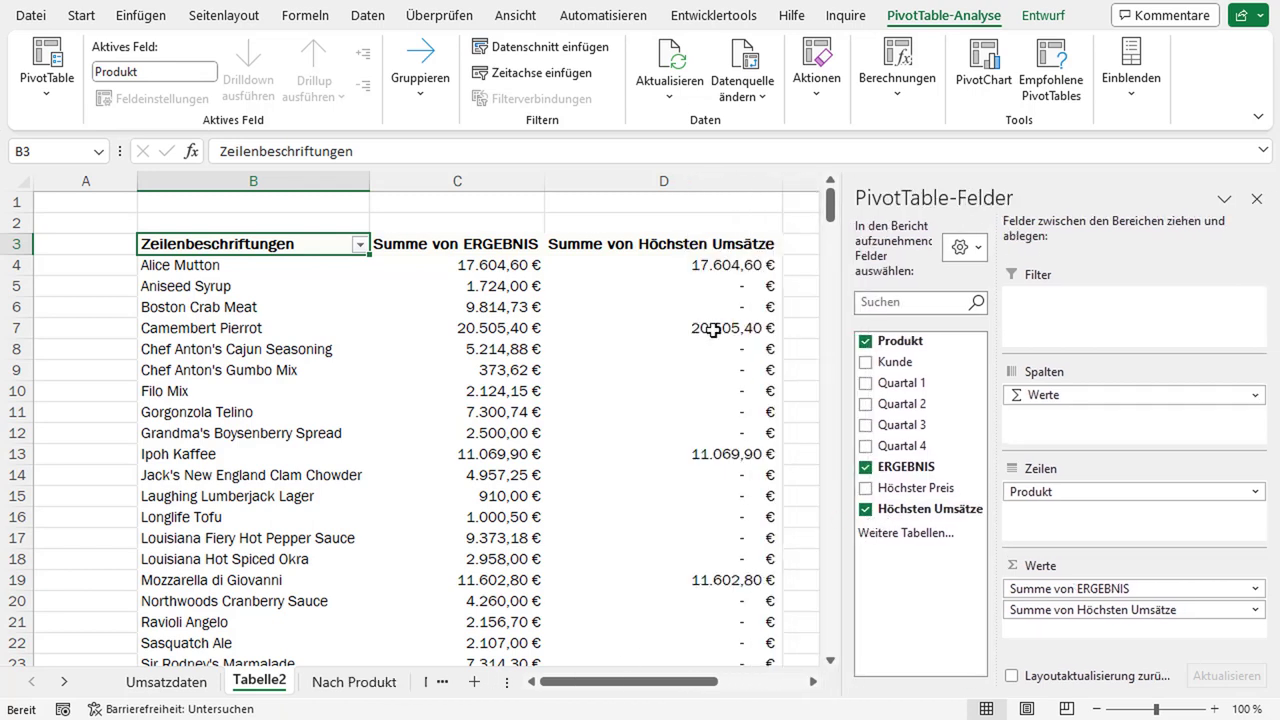
pyautogui.click(641, 254)
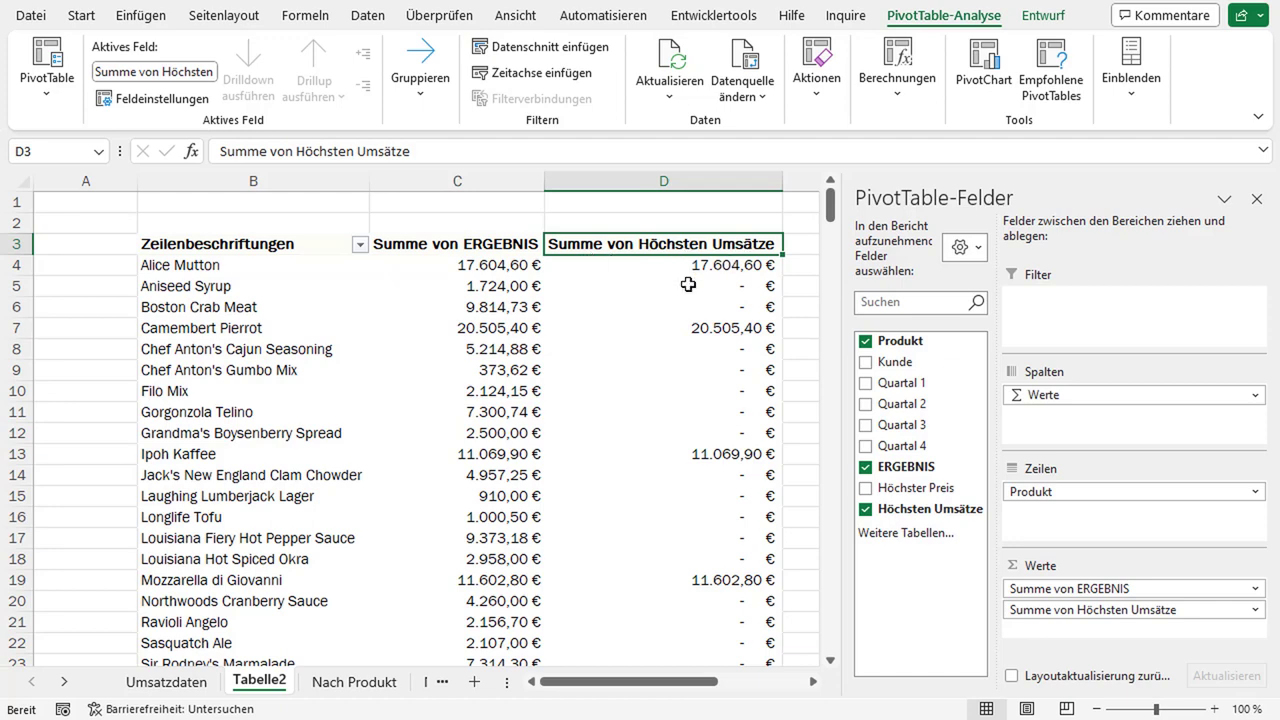
pyautogui.moveTo(719, 307)
pyautogui.scroll(-1, 719, 307)
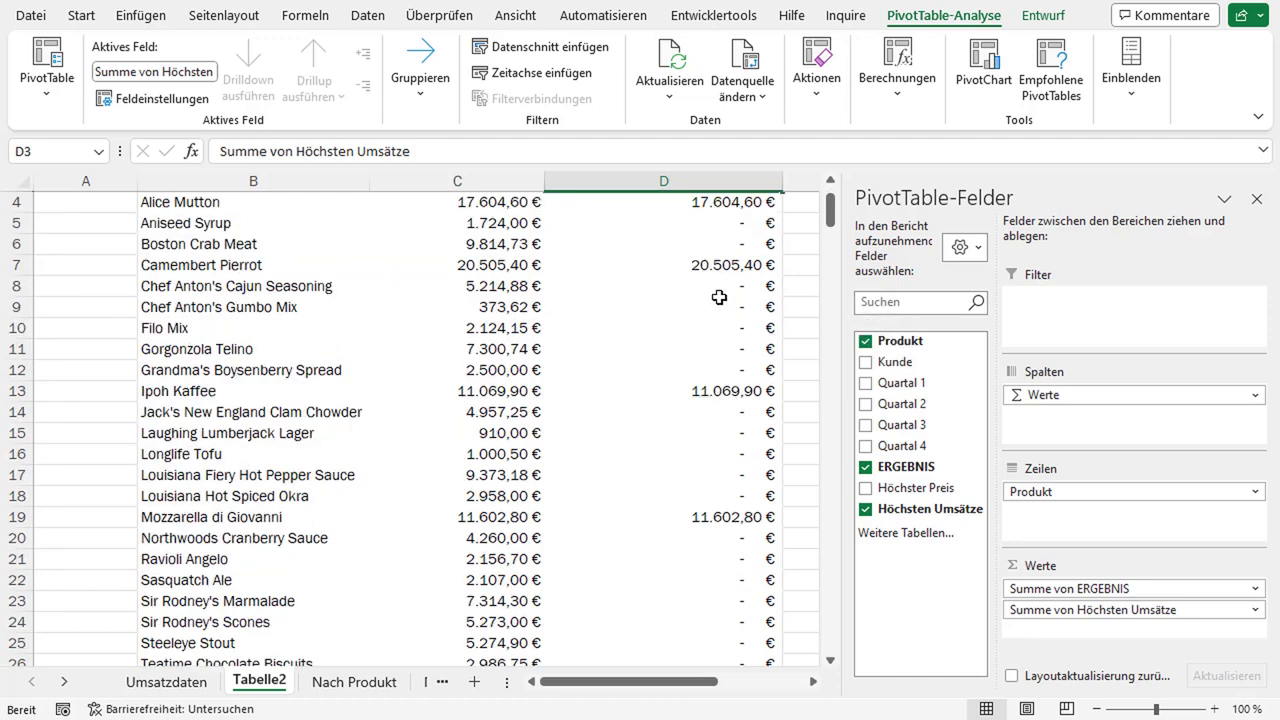
pyautogui.scroll(1, 719, 303)
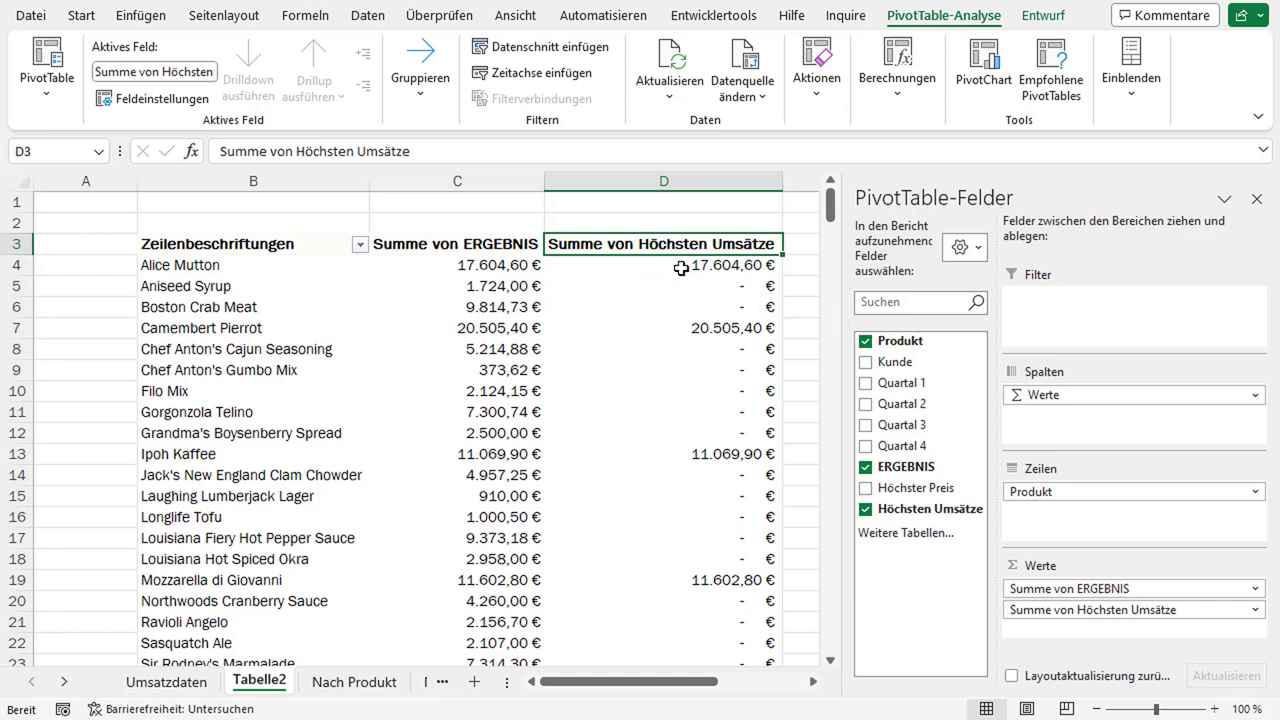
pyautogui.moveTo(700, 279)
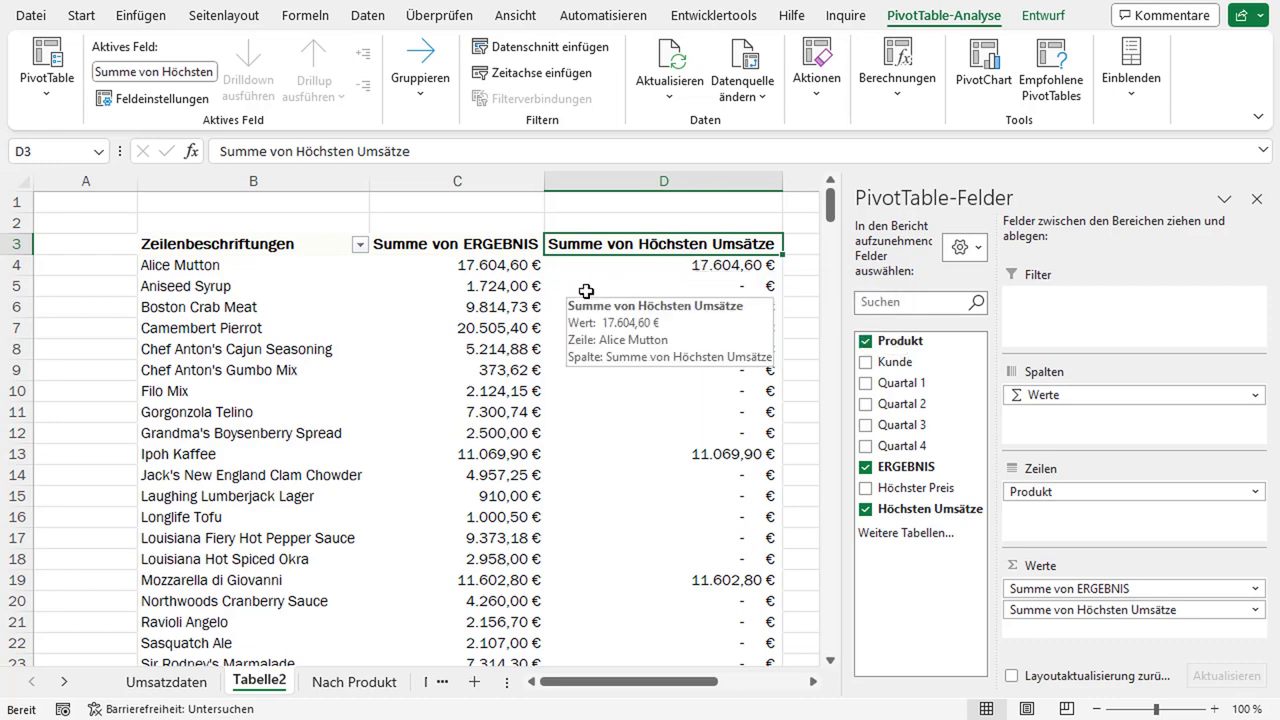
pyautogui.moveTo(626, 289)
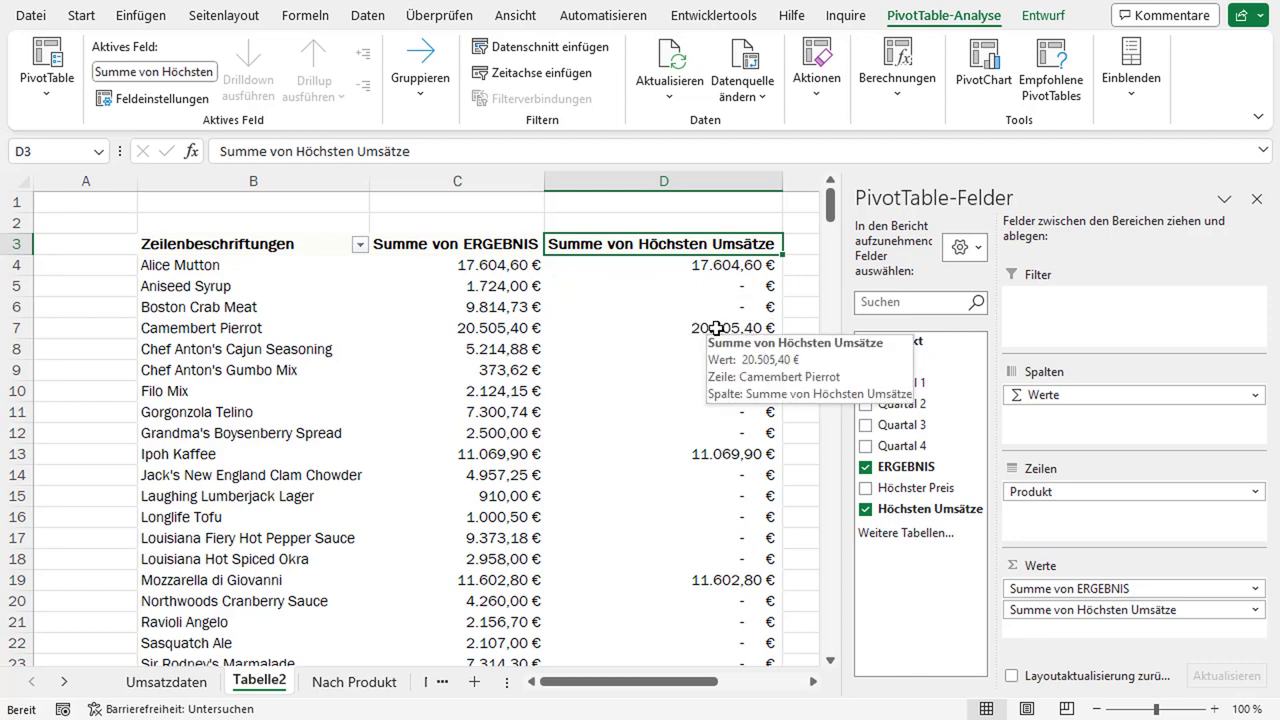
pyautogui.click(716, 328)
pyautogui.scroll(-1, 716, 328)
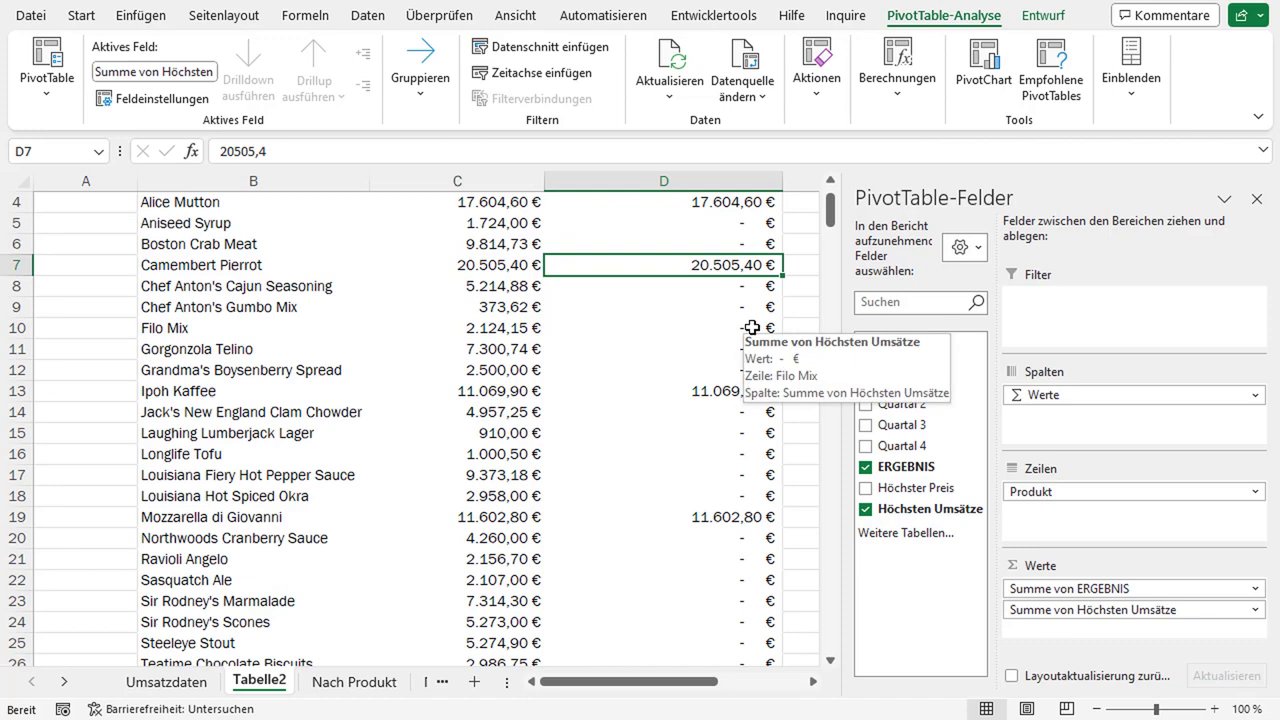
pyautogui.scroll(1, 752, 328)
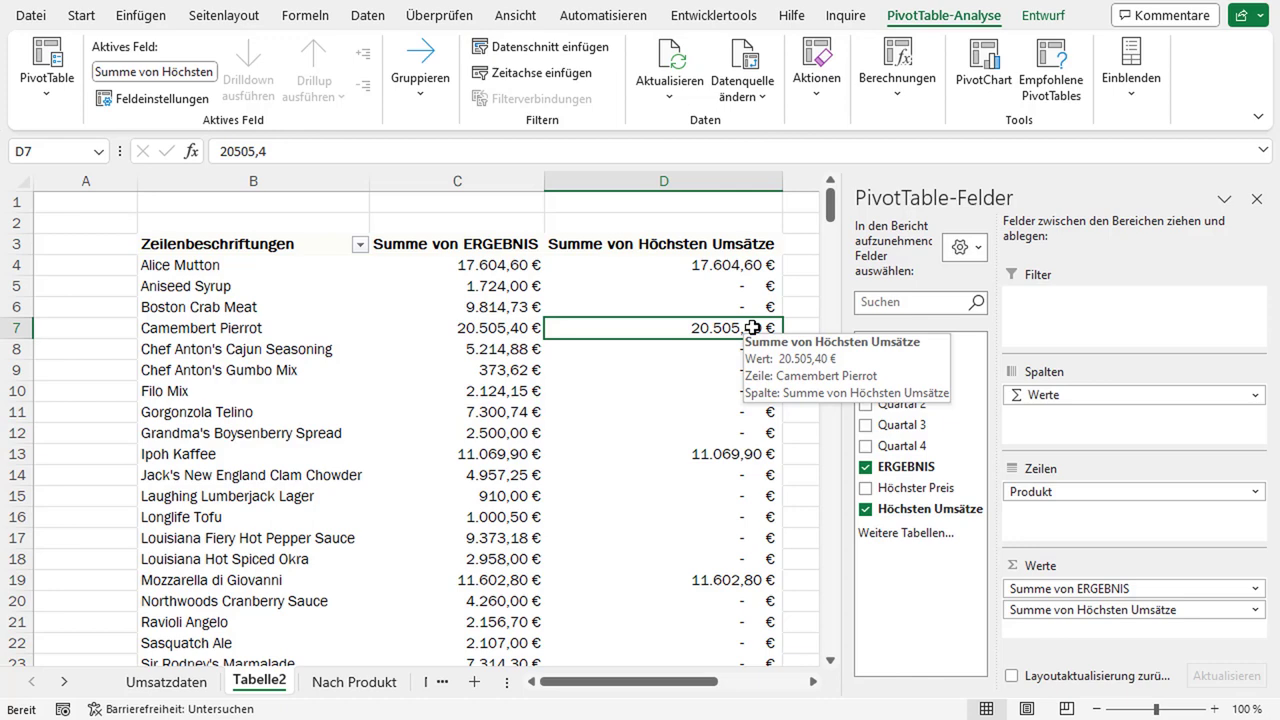
pyautogui.scroll(-1, 700, 325)
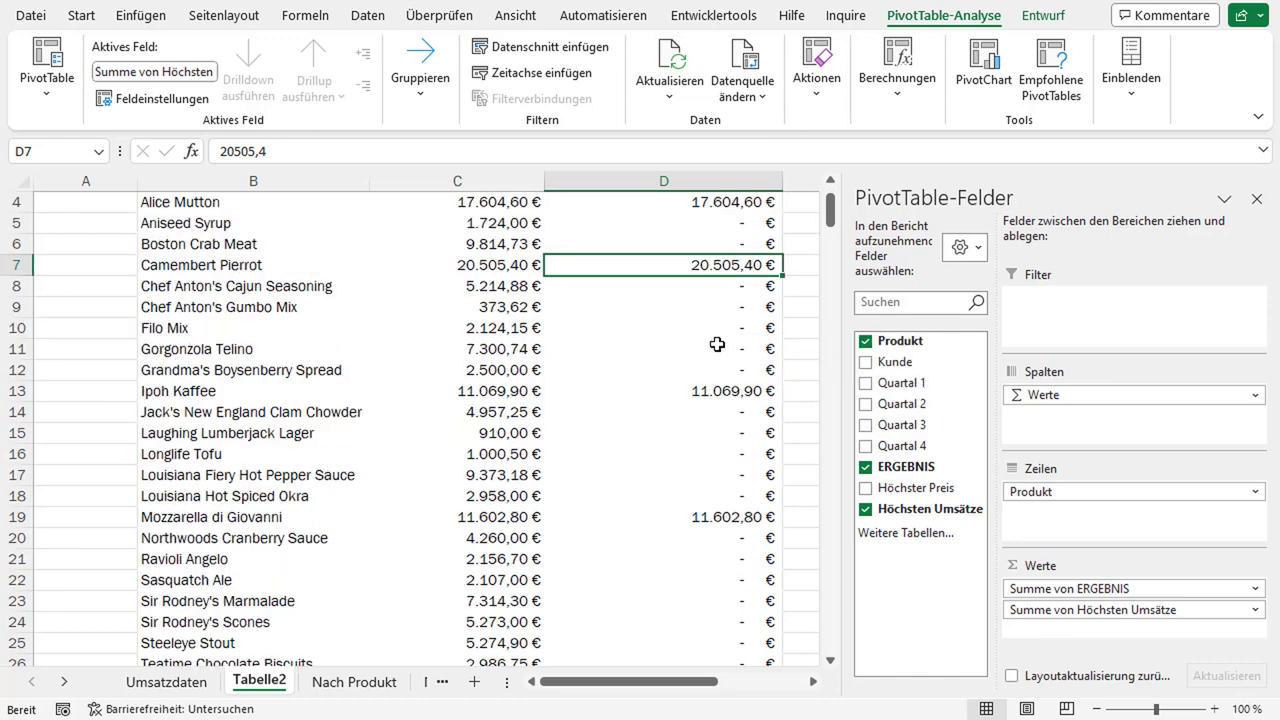
pyautogui.scroll(1, 717, 345)
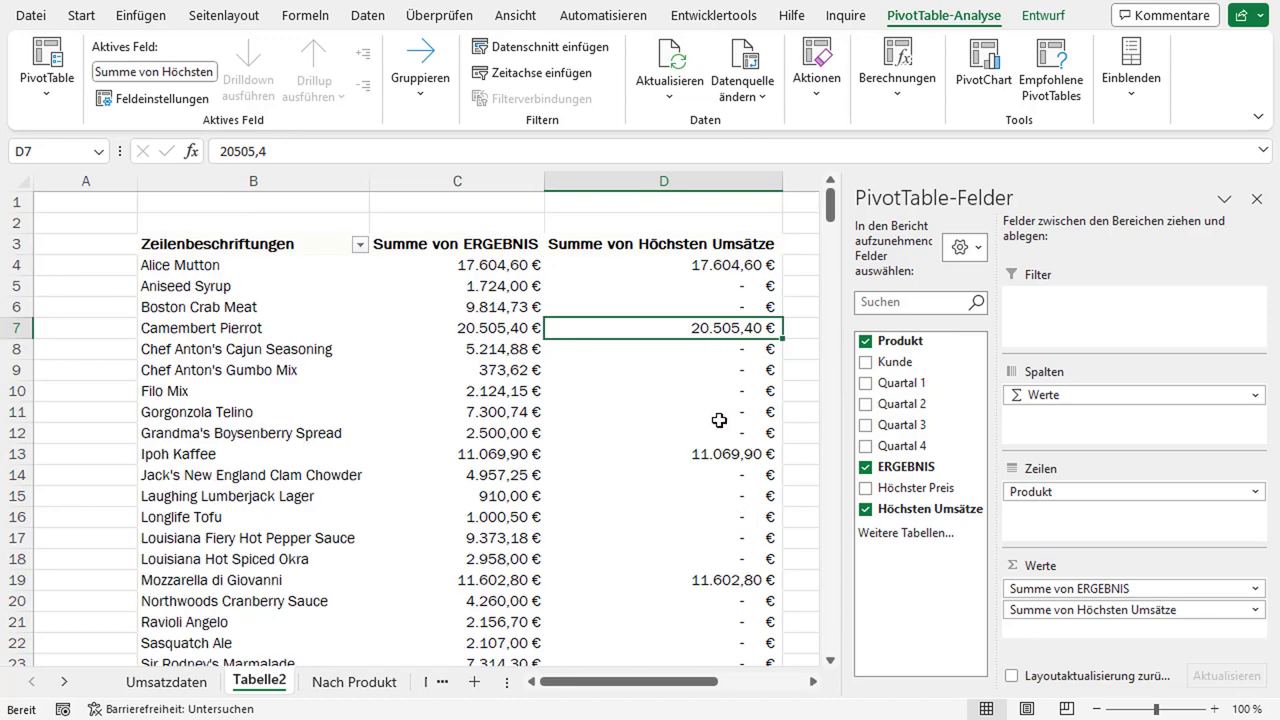
pyautogui.moveTo(719, 420)
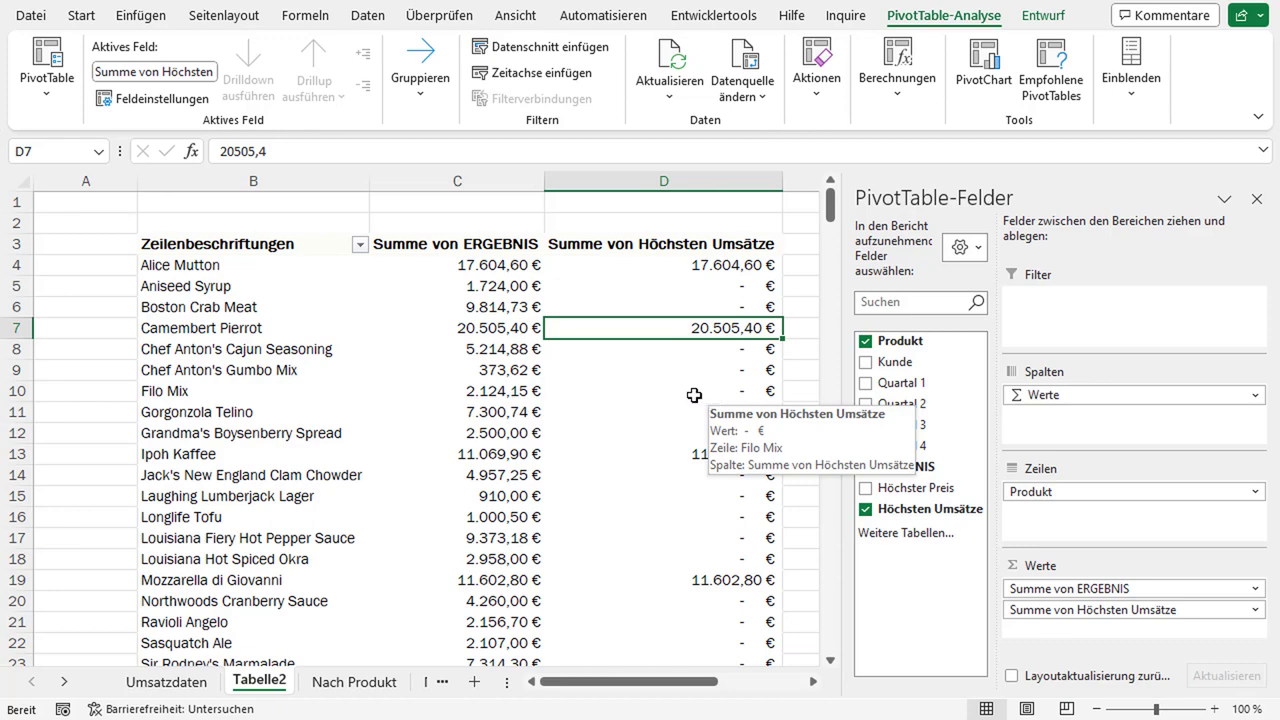
# Reopen the calculated-field dialog and load the Höchsten Umsätze field.
pyautogui.click(892, 112)
pyautogui.click(925, 190)
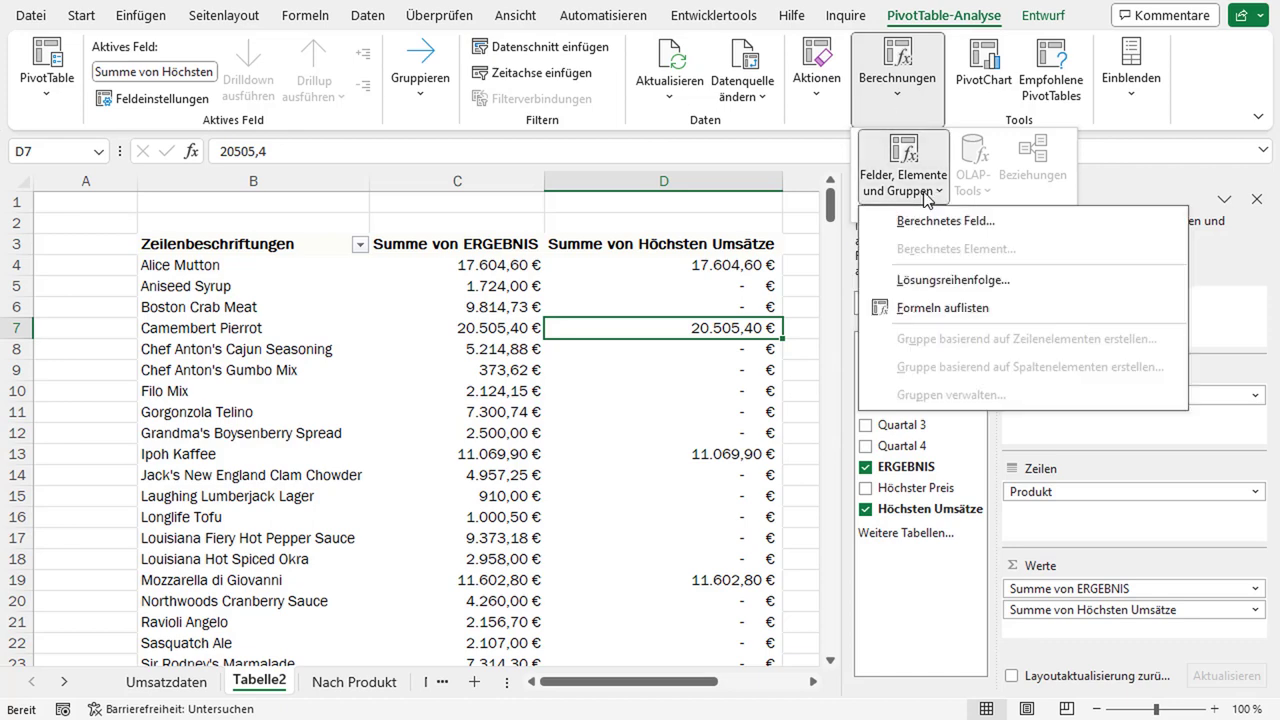
pyautogui.click(947, 222)
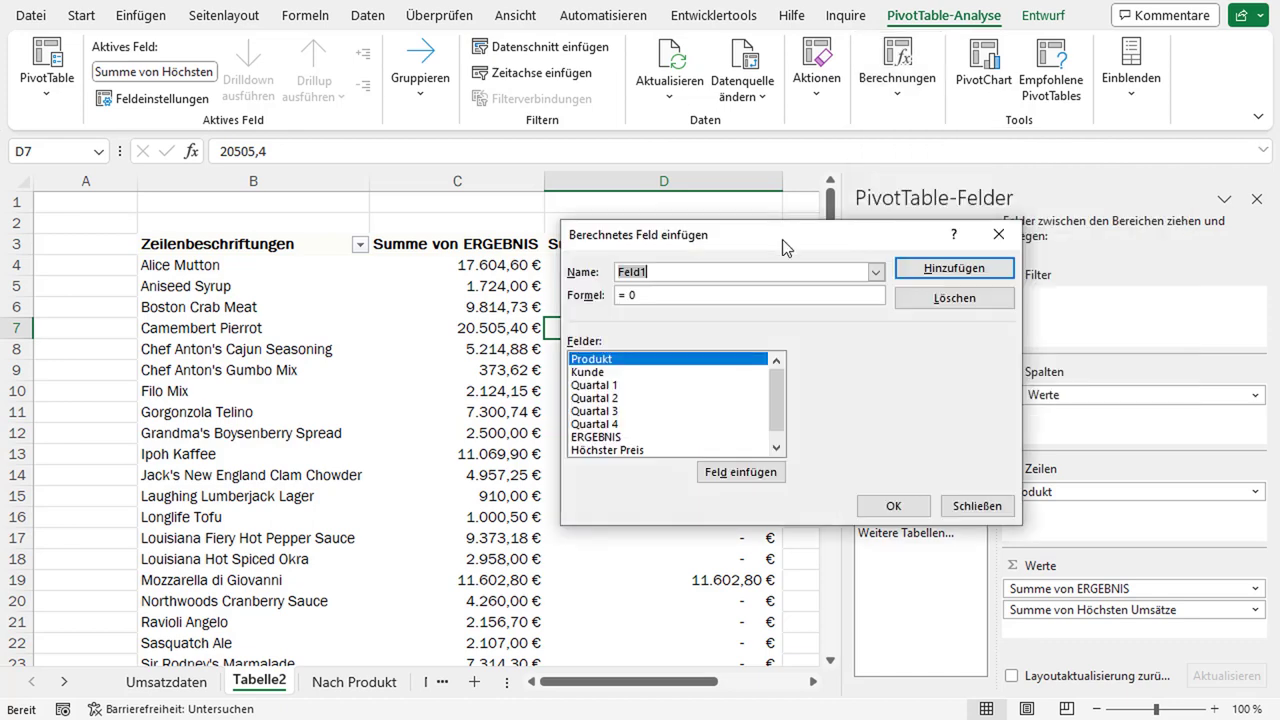
pyautogui.click(876, 272)
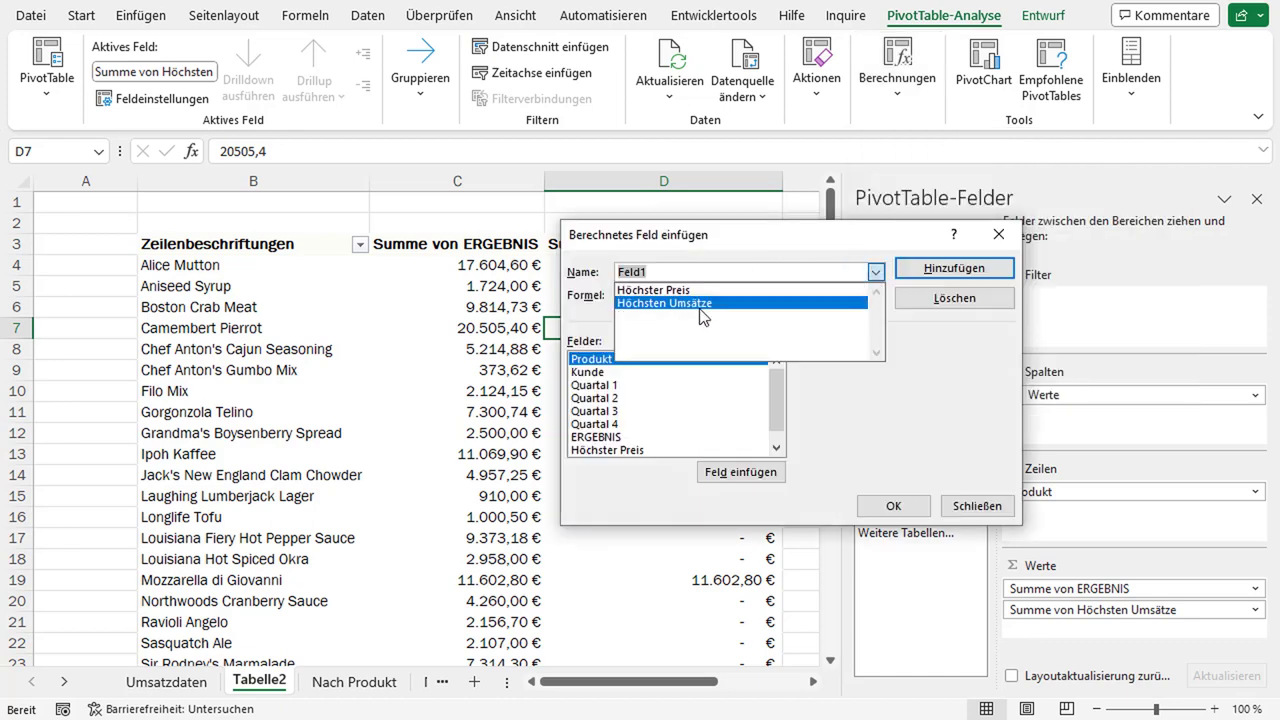
pyautogui.click(812, 262)
pyautogui.click(876, 272)
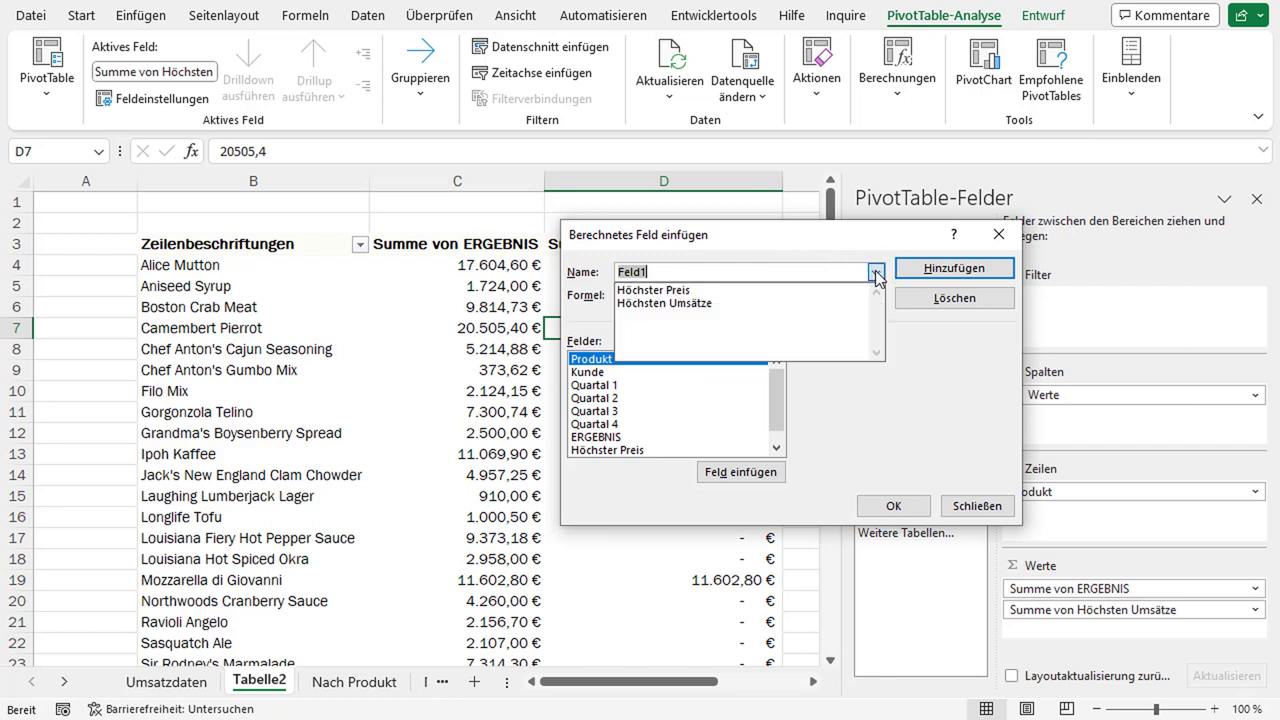
pyautogui.click(678, 303)
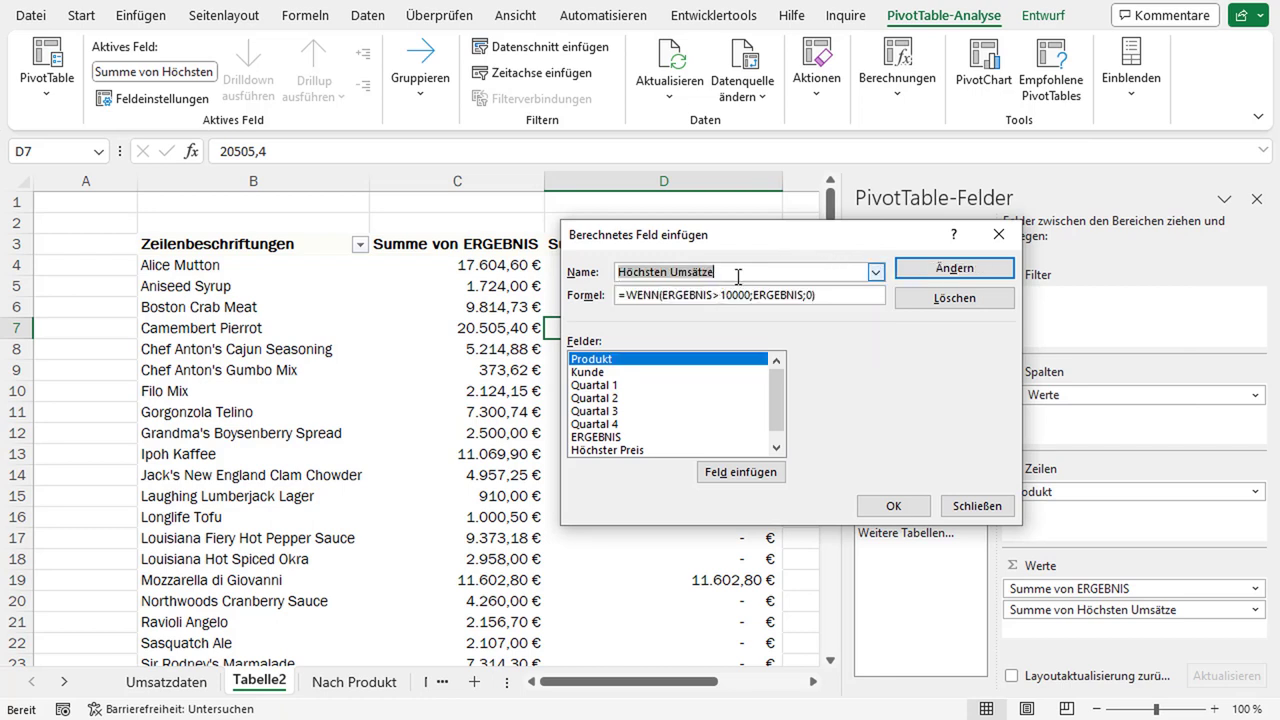
# Change the formula's second ERGEBNIS to ERGEBNIS*3%.
pyautogui.click(628, 296)
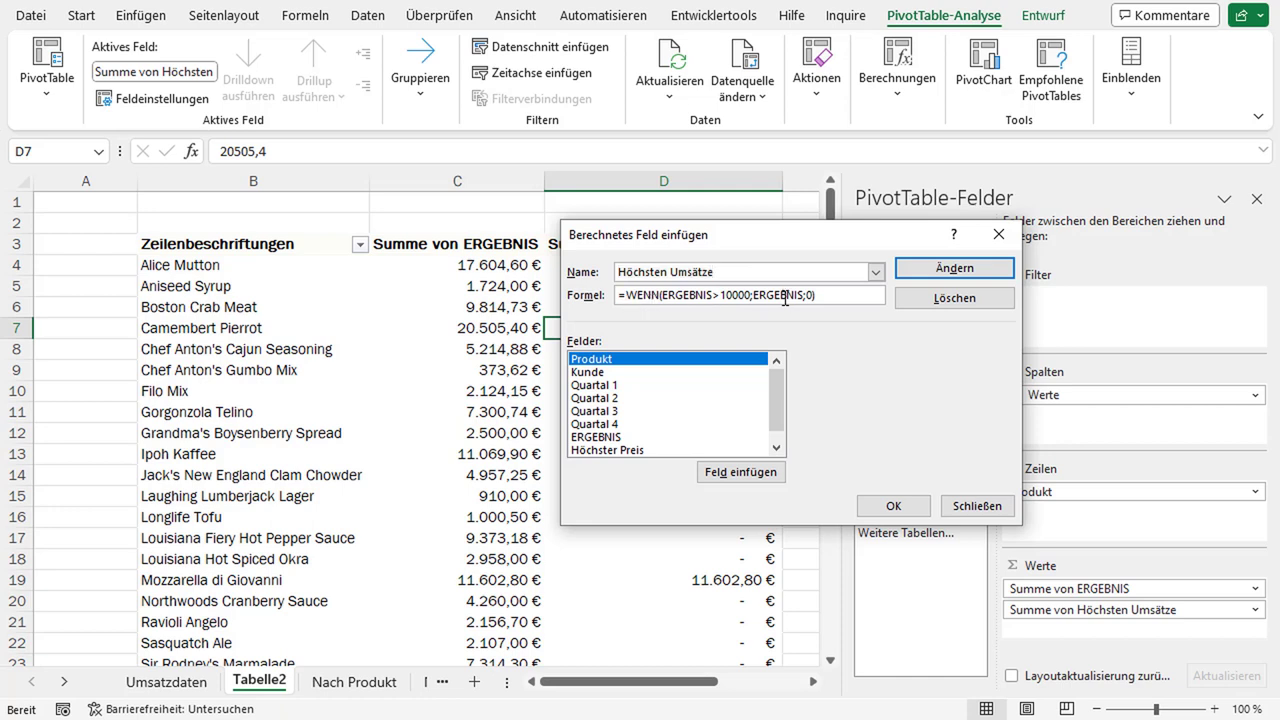
pyautogui.click(798, 296)
pyautogui.press('Delete')
pyautogui.write('*')
pyautogui.write('3%')
# Apply the revised field and check Alice Mutton (528,14 €) and Camembert Pierrot (615,16 €).
pyautogui.click(904, 508)
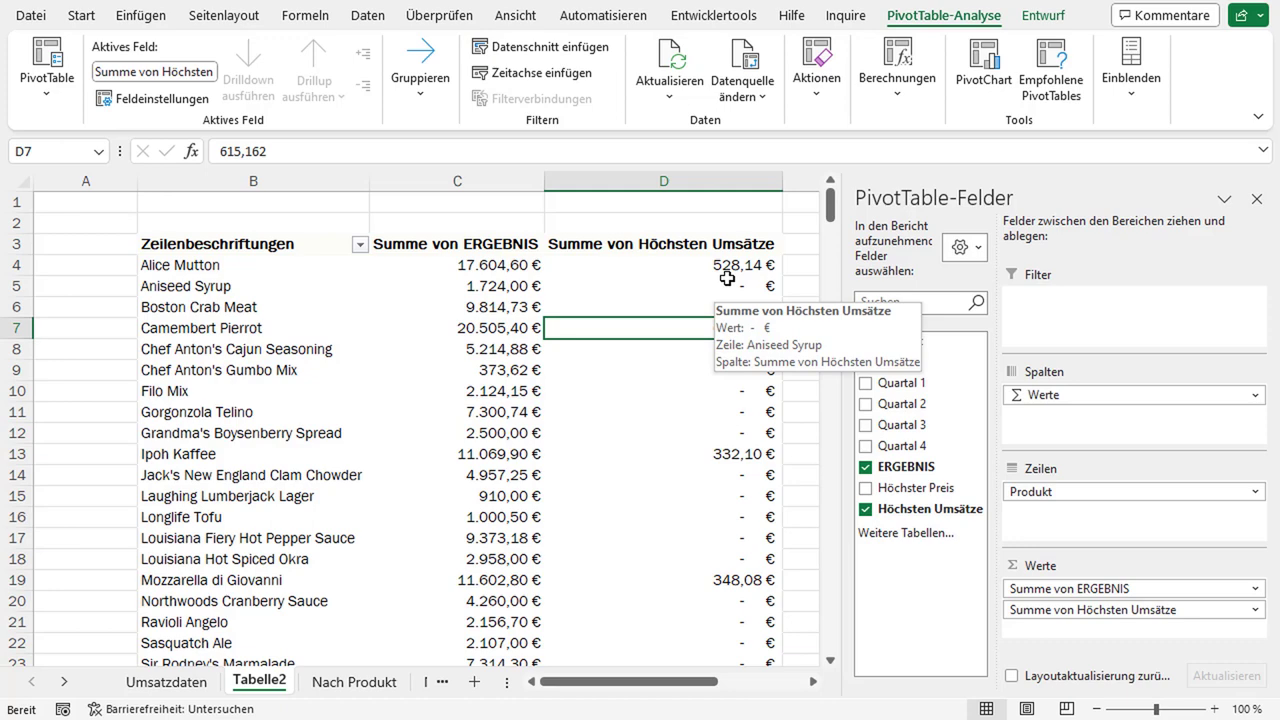
pyautogui.click(727, 268)
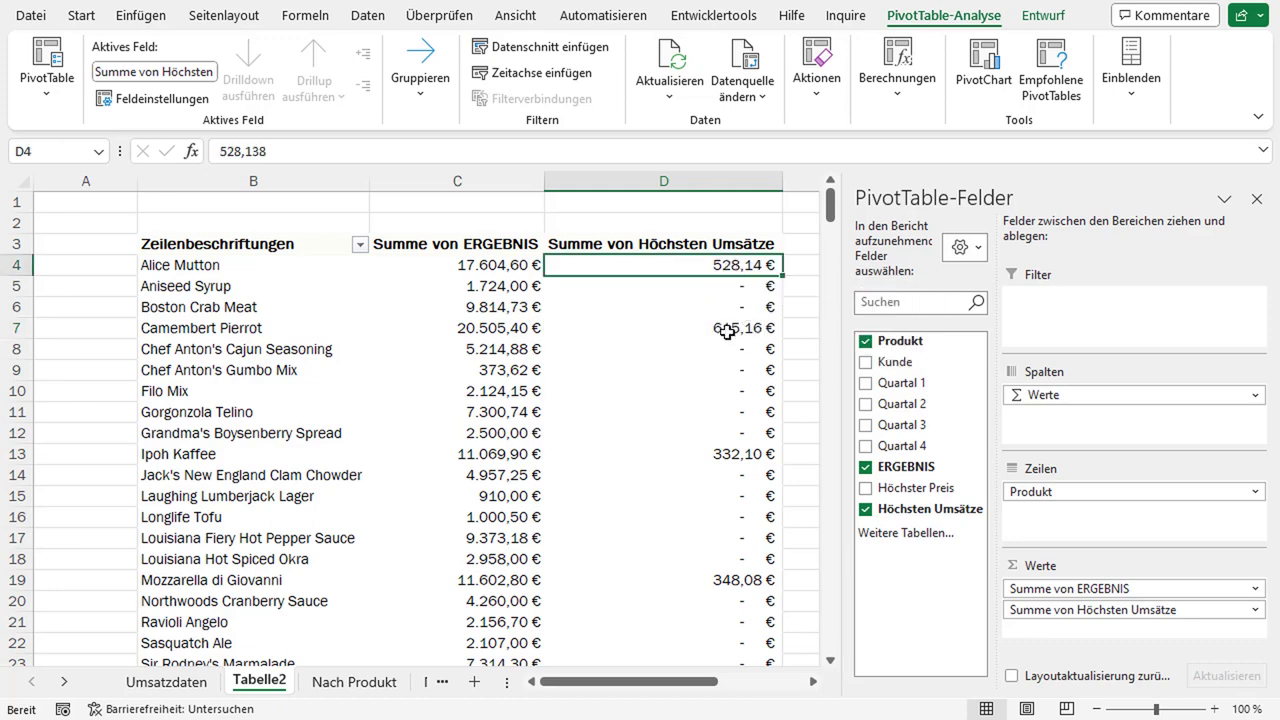
pyautogui.click(727, 332)
# Scroll through the results to check Ipoh Kaffee (332,10 €) and the 4.634,76 € total.
pyautogui.scroll(-1, 735, 360)
pyautogui.click(744, 388)
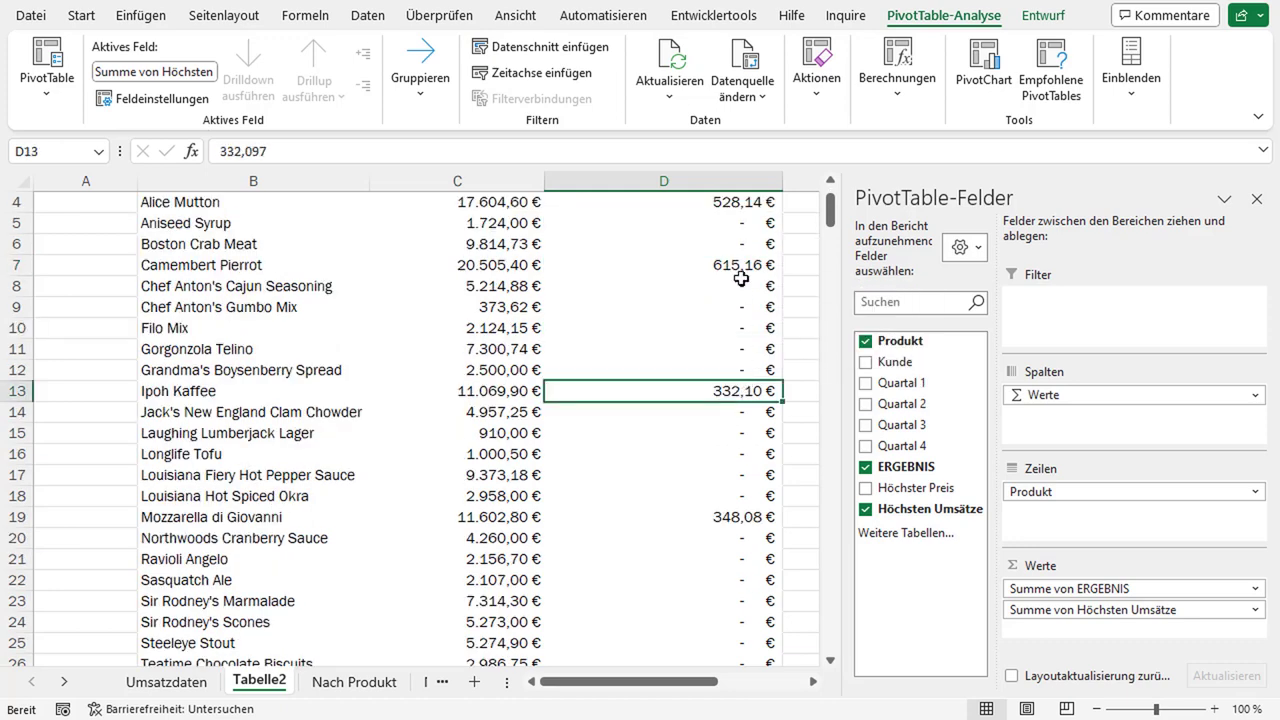
pyautogui.scroll(1, 741, 279)
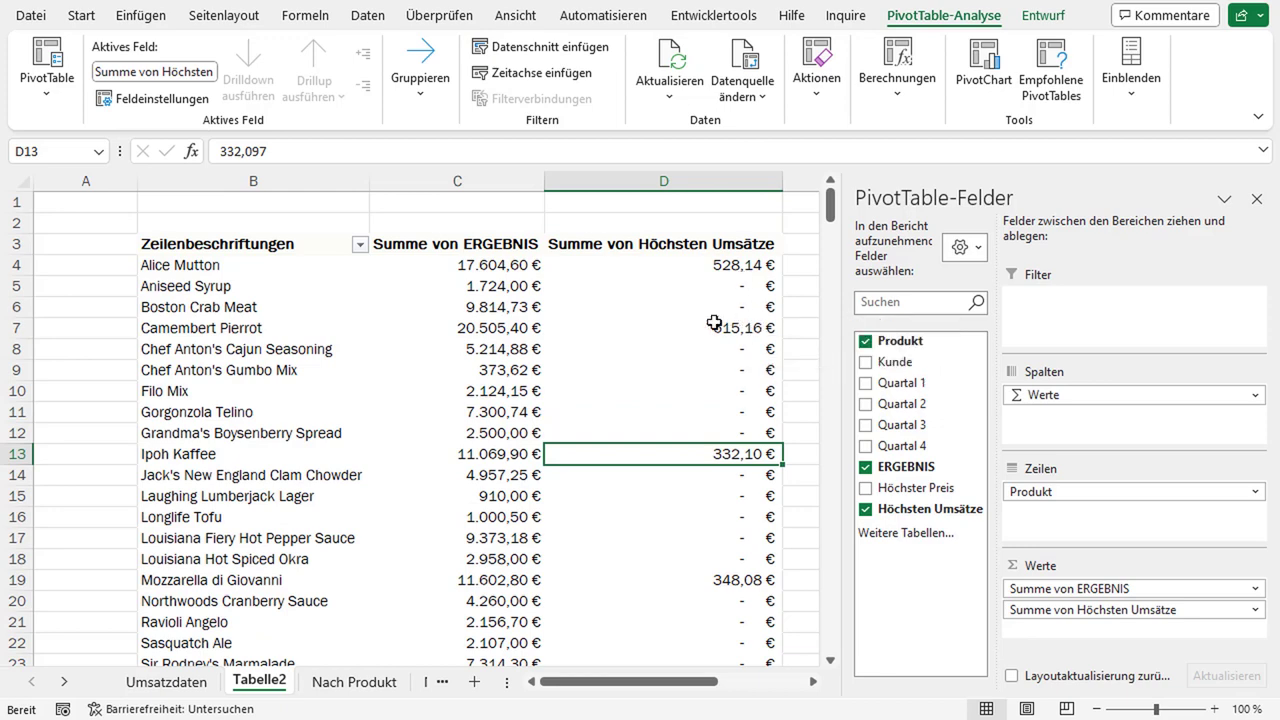
pyautogui.scroll(-1, 714, 322)
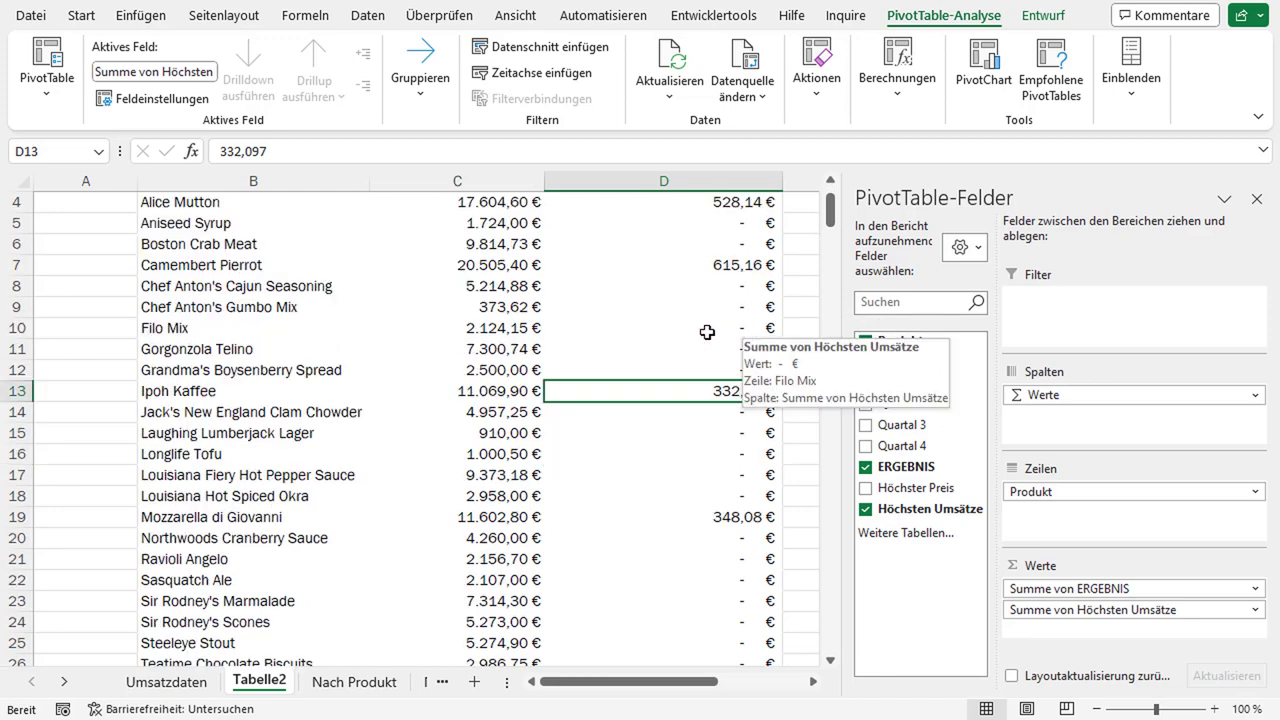
pyautogui.scroll(-1, 700, 331)
pyautogui.moveTo(695, 331)
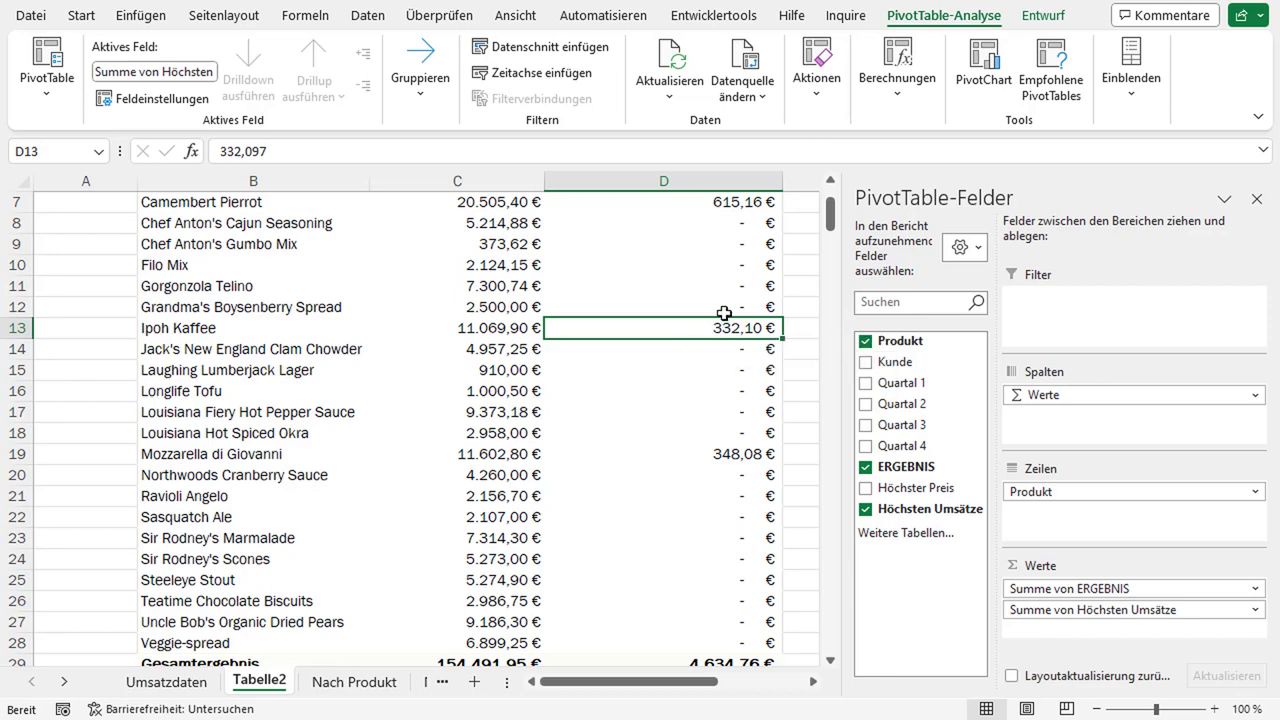
pyautogui.scroll(-1, 732, 365)
pyautogui.moveTo(735, 367)
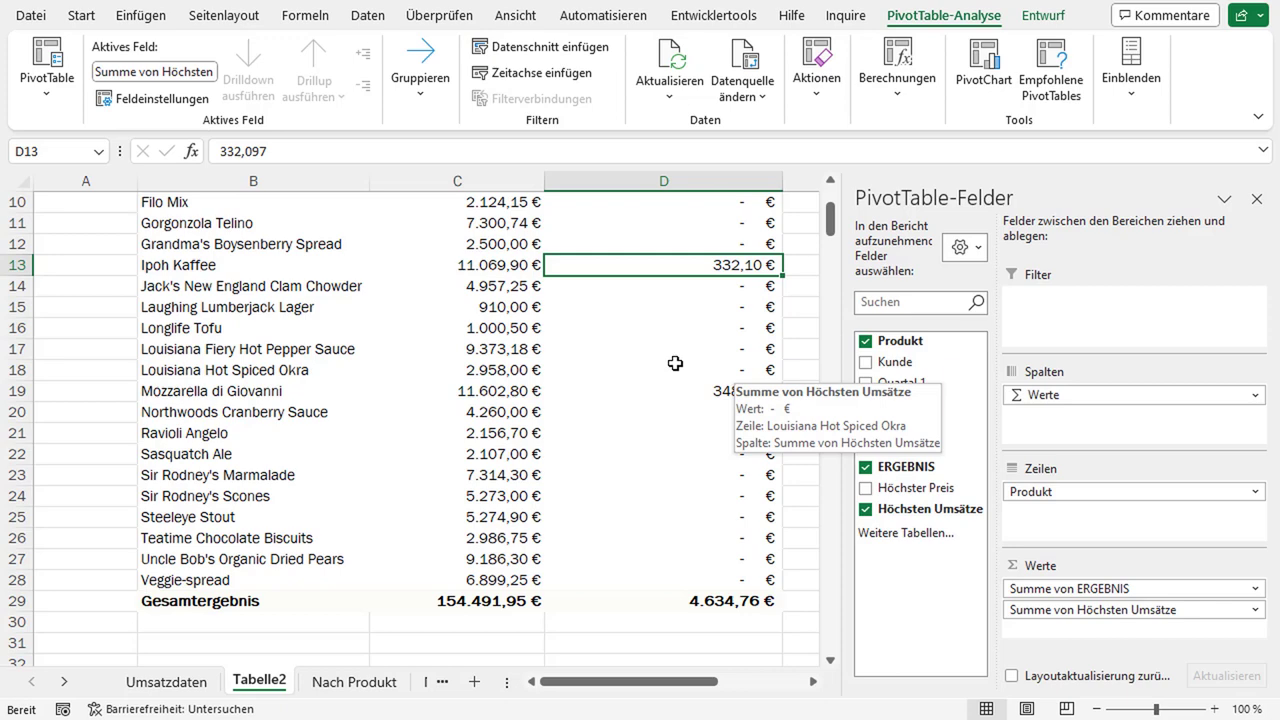
pyautogui.scroll(1, 680, 370)
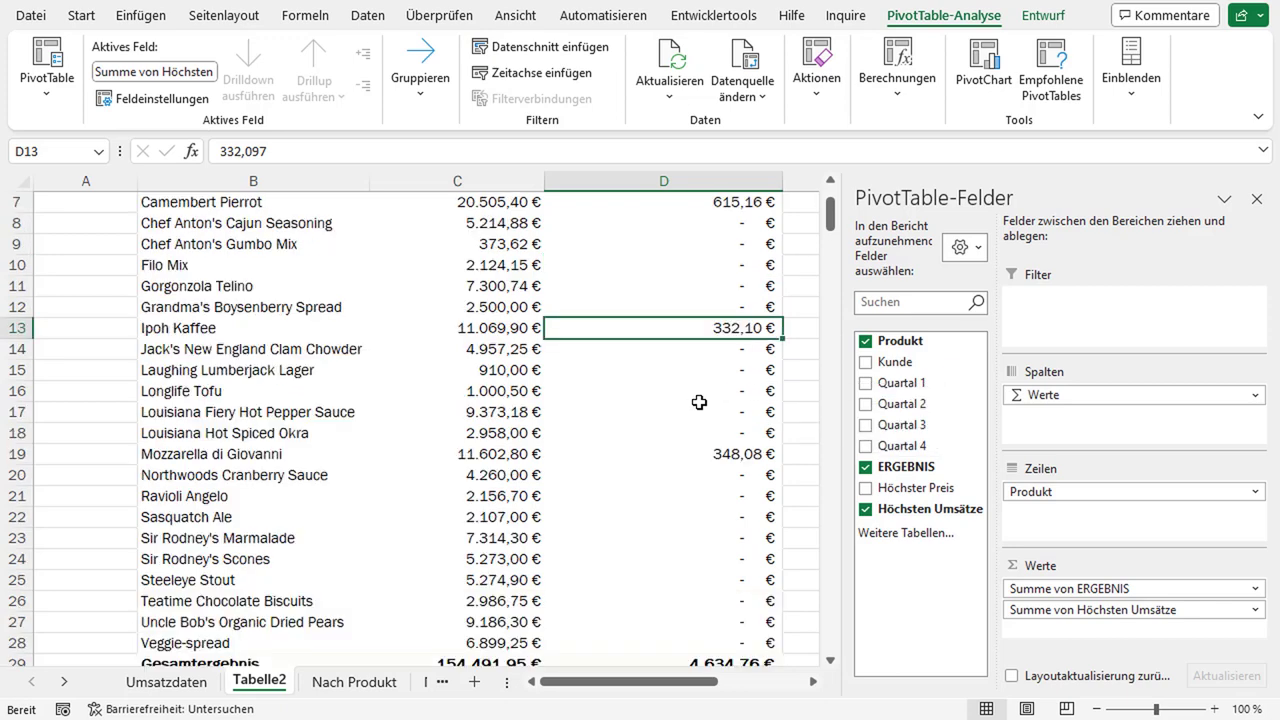
pyautogui.scroll(1, 700, 402)
pyautogui.scroll(1, 689, 386)
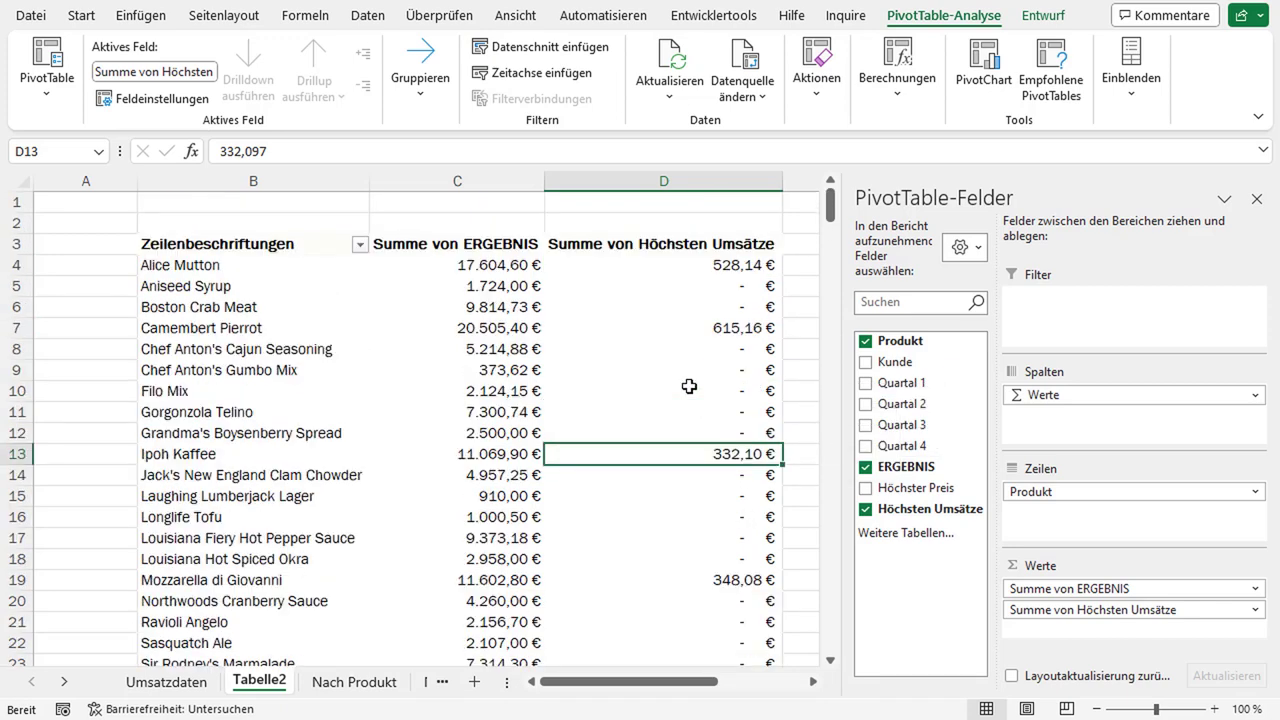
pyautogui.moveTo(689, 386)
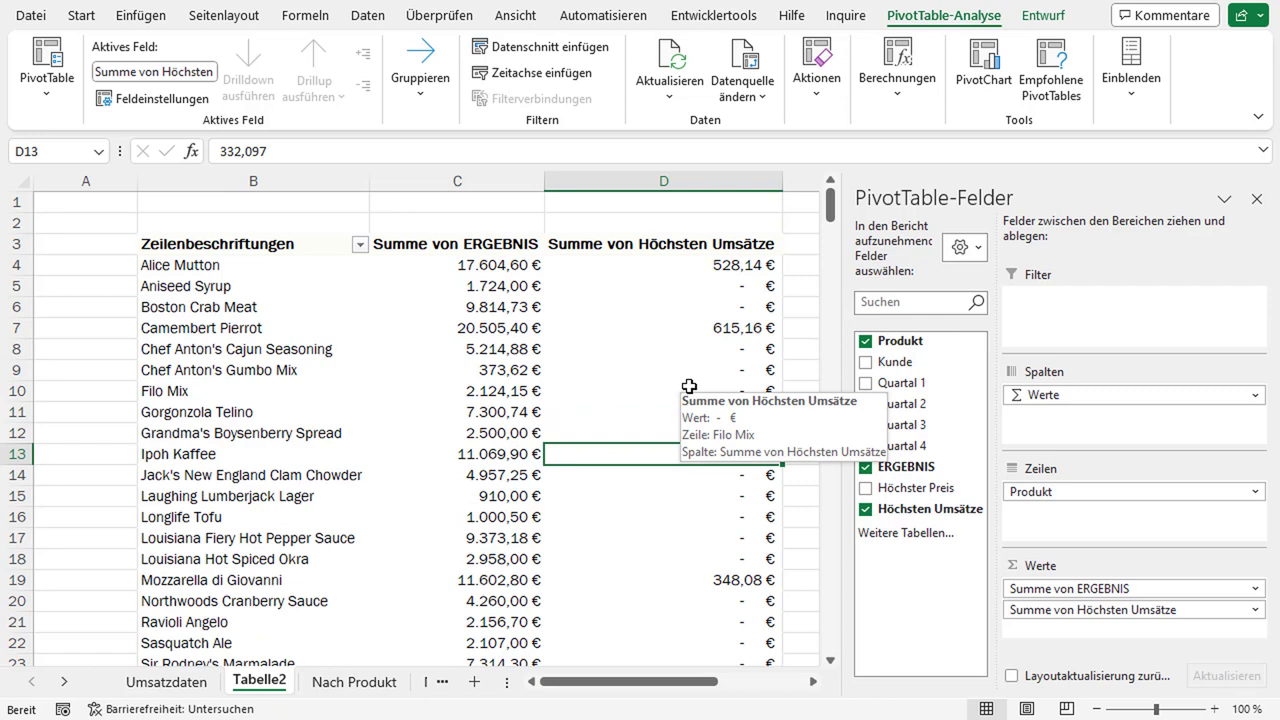